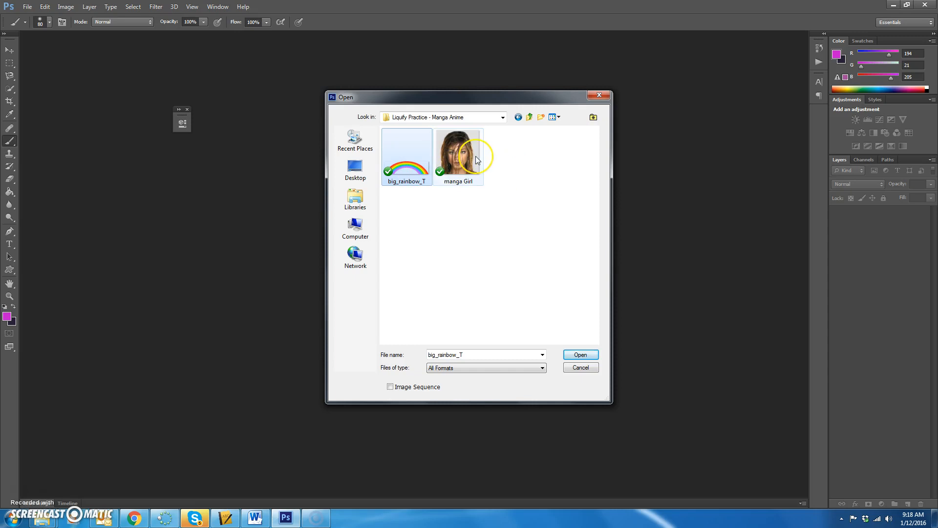
- Open the big_rainbow_T and manga Girl images together
{"action": "left_click", "coordinate": [475, 156], "text": "ctrl"}
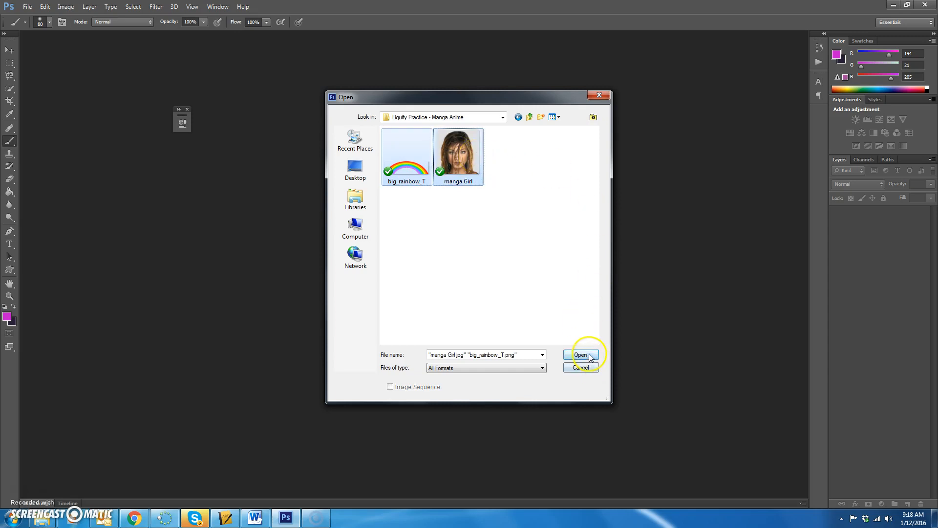
{"action": "left_click", "coordinate": [588, 355]}
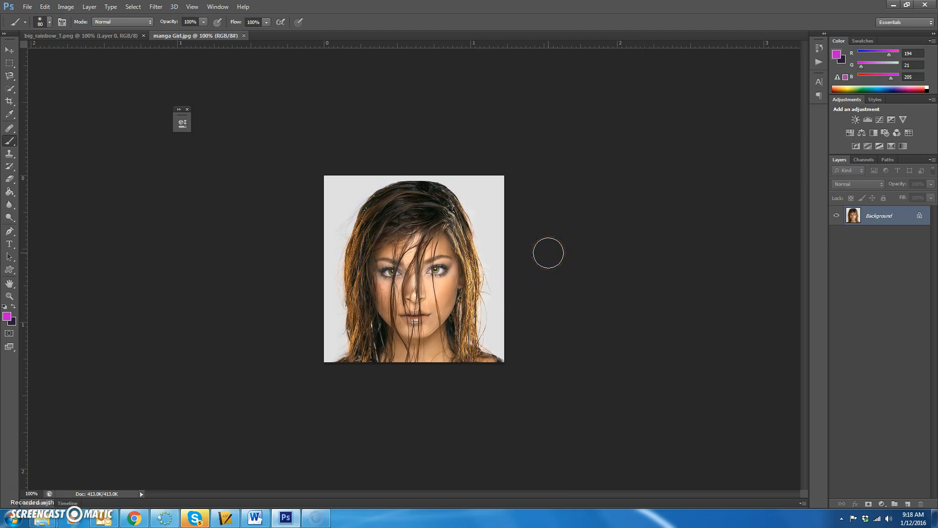
- Create a new 8.5 × 11 inch document at 300 pixels/inch, named Manga Girl plus the author's name
{"action": "left_click", "coordinate": [27, 7]}
{"action": "left_click", "coordinate": [35, 18]}
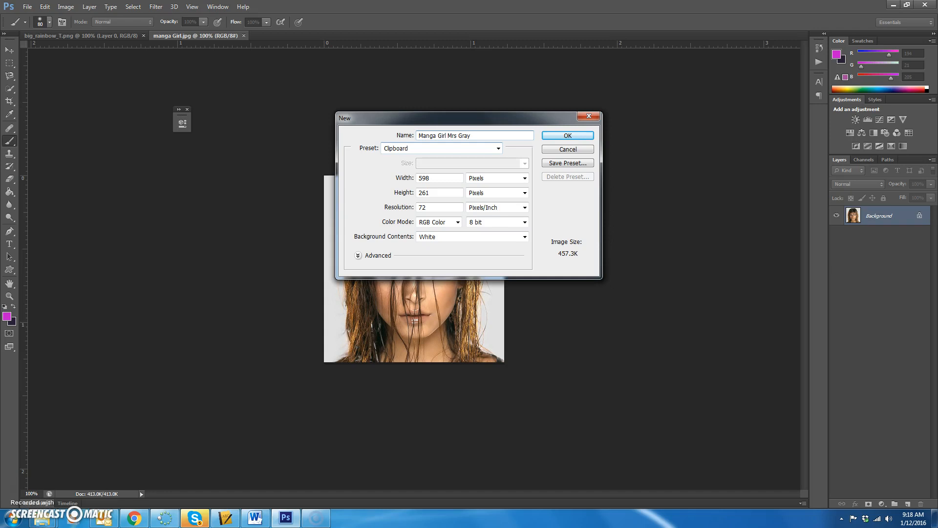
{"action": "left_click", "coordinate": [512, 180]}
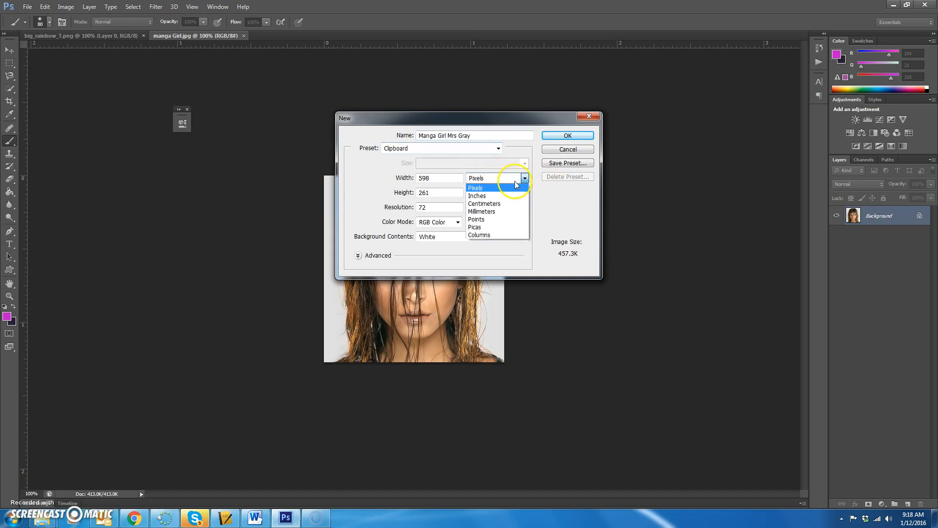
{"action": "left_click", "coordinate": [484, 204]}
{"action": "left_click", "coordinate": [524, 178]}
{"action": "left_click", "coordinate": [477, 195]}
{"action": "left_click", "coordinate": [450, 178]}
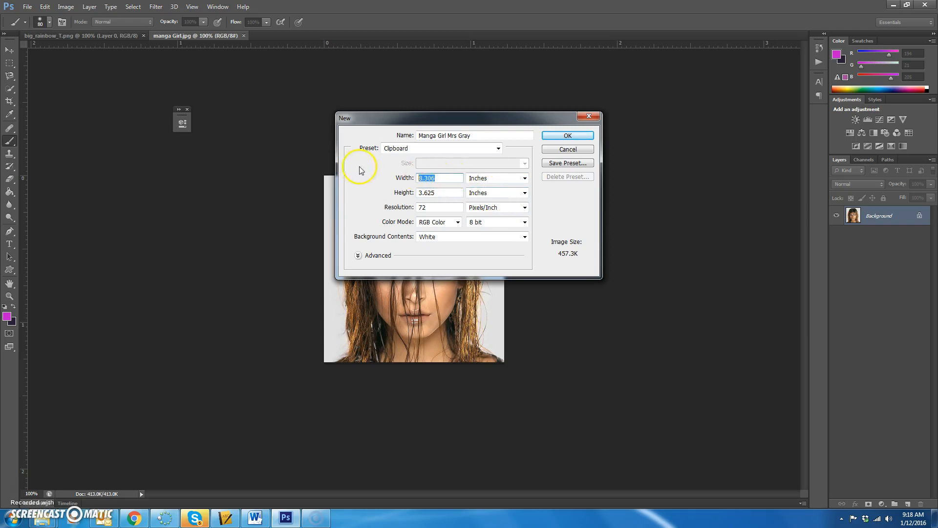
{"action": "type", "text": "8"}
{"action": "key", "text": "Tab"}
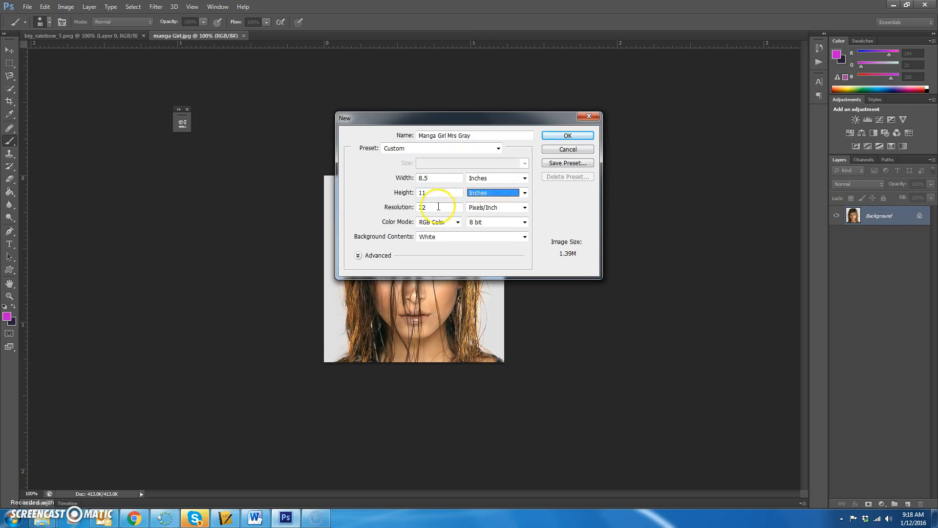
{"action": "key", "text": "Tab"}
{"action": "type", "text": "300"}
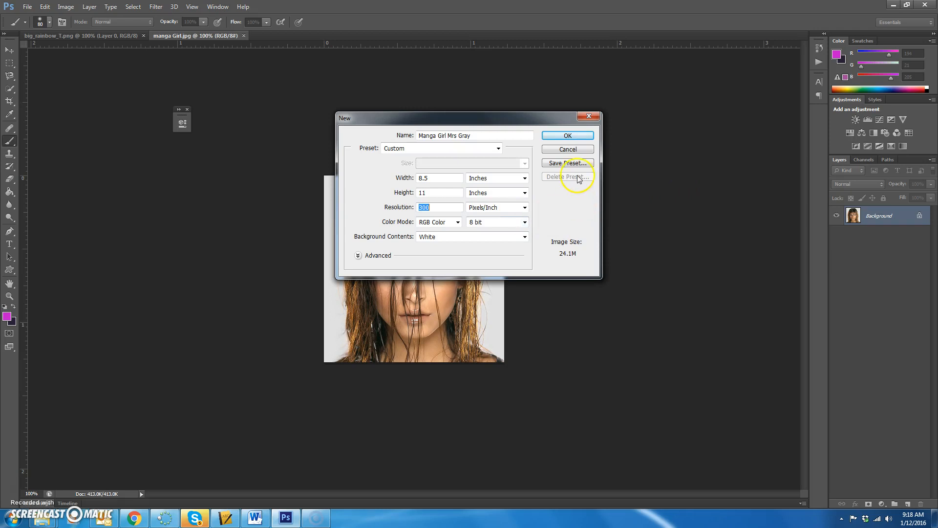
{"action": "left_click", "coordinate": [578, 137]}
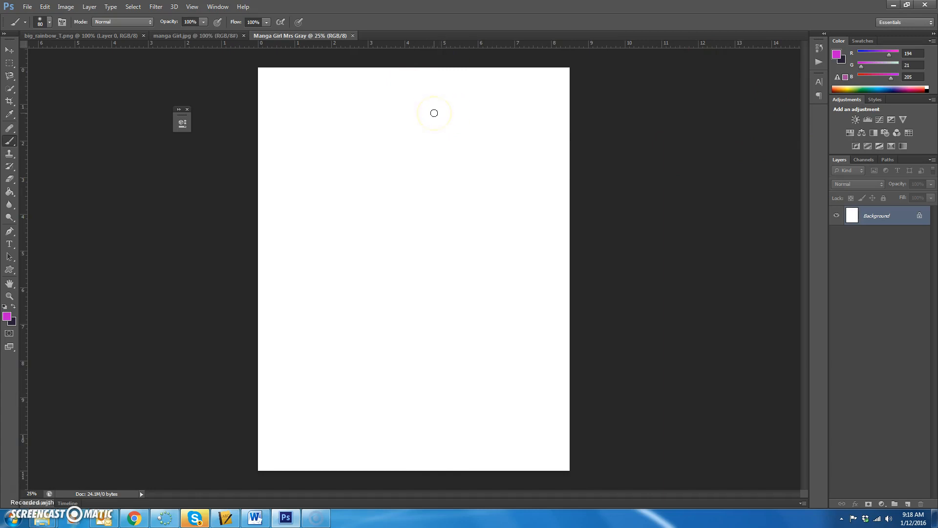
- Set the foreground color to a medium blue, RGB 127, 147, 247
{"action": "left_click", "coordinate": [7, 317]}
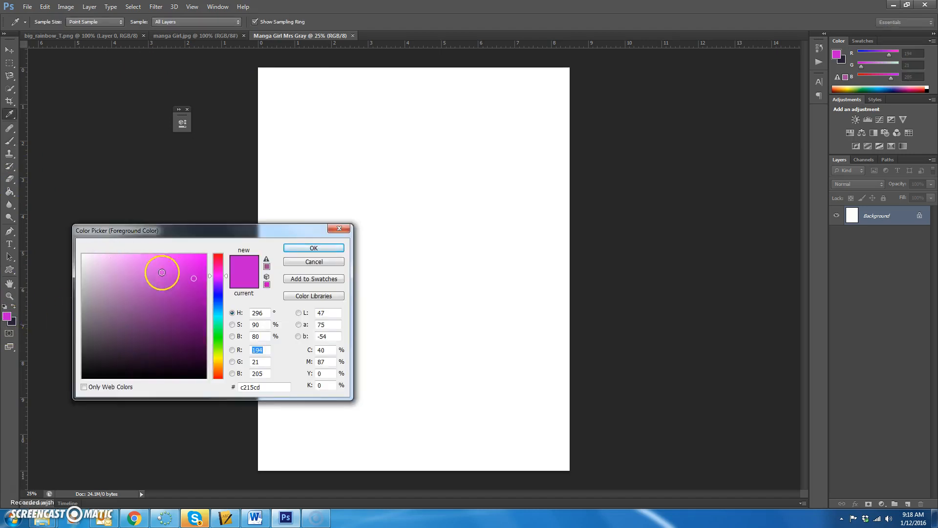
{"action": "left_click", "coordinate": [215, 292]}
{"action": "left_click", "coordinate": [149, 257]}
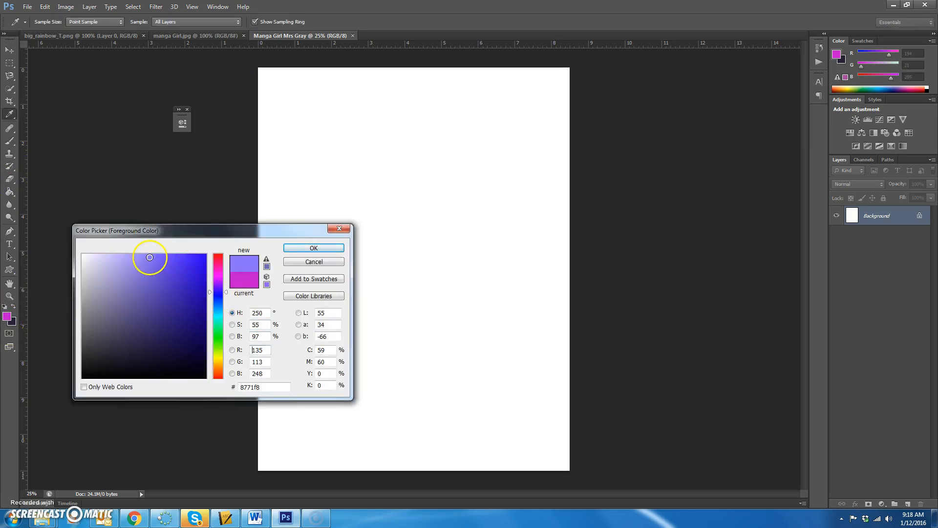
{"action": "left_click", "coordinate": [10, 316]}
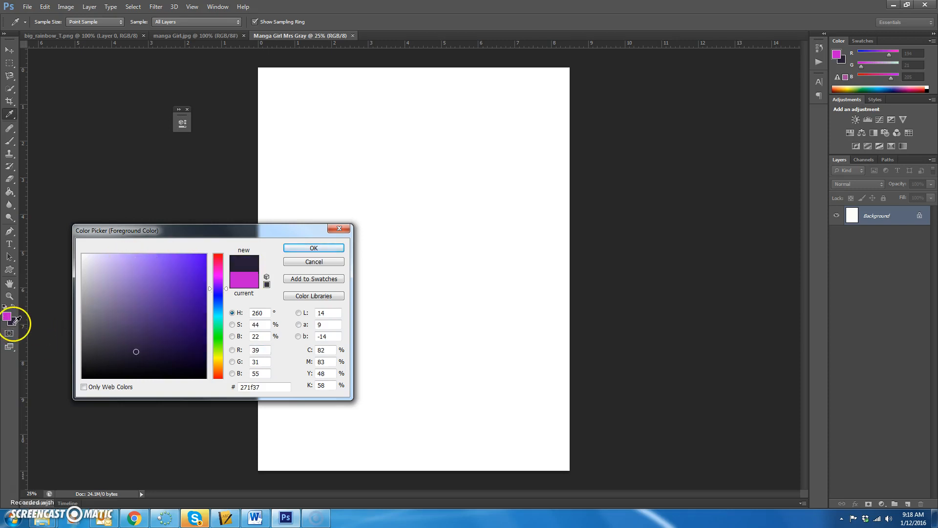
{"action": "left_click", "coordinate": [7, 318]}
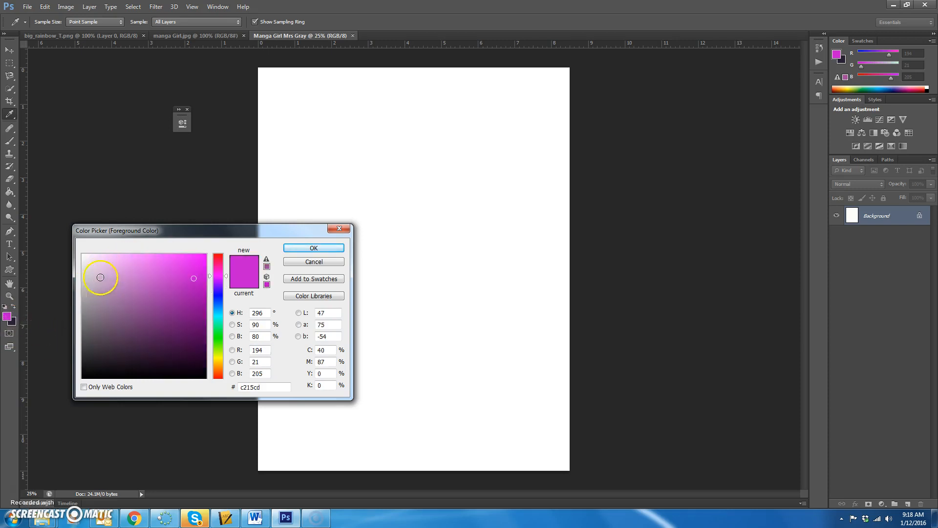
{"action": "left_click", "coordinate": [211, 298]}
{"action": "left_click", "coordinate": [142, 257]}
{"action": "left_click", "coordinate": [314, 248]}
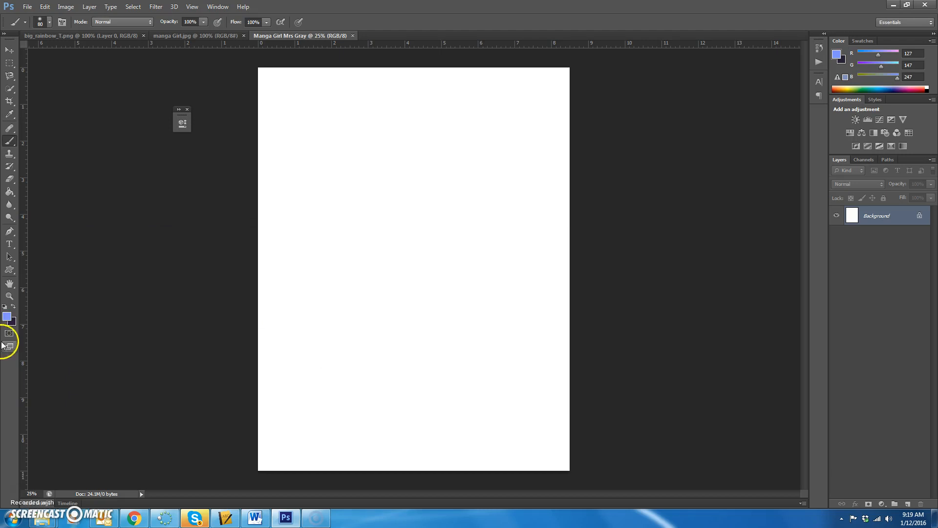
- Set the background color to a paler tint of the foreground blue, hex b6c1f8
{"action": "left_click", "coordinate": [13, 320]}
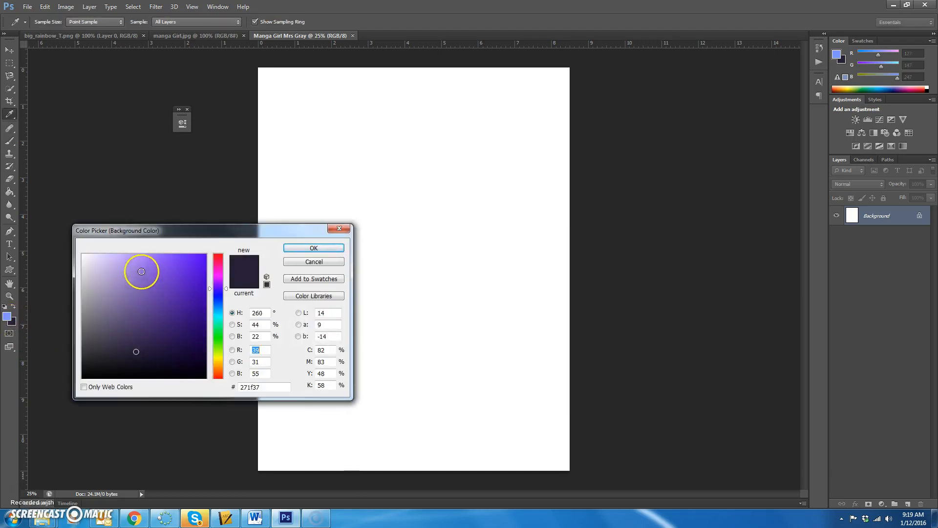
{"action": "left_click", "coordinate": [7, 316]}
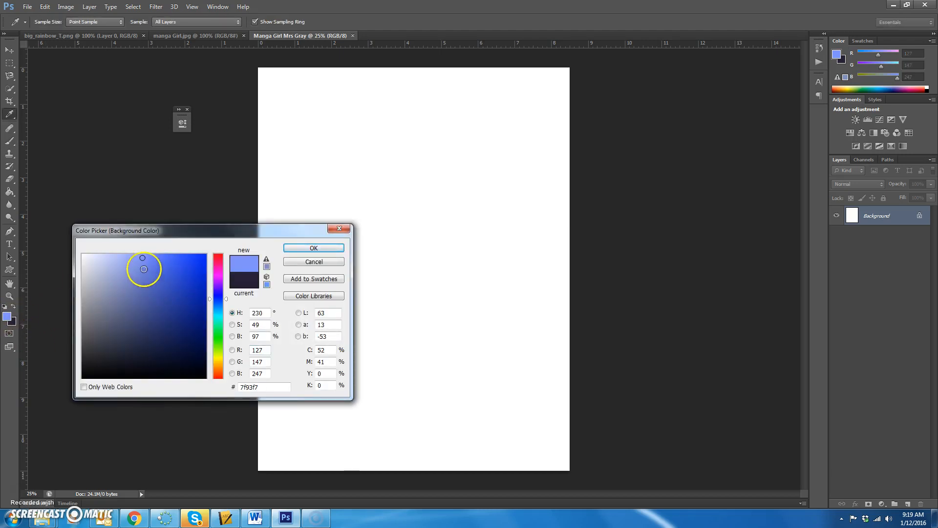
{"action": "mouse_move", "coordinate": [141, 259]}
{"action": "left_mouse_down"}
{"action": "mouse_move", "coordinate": [130, 278]}
{"action": "mouse_move", "coordinate": [122, 254]}
{"action": "mouse_move", "coordinate": [115, 257]}
{"action": "left_mouse_up"}
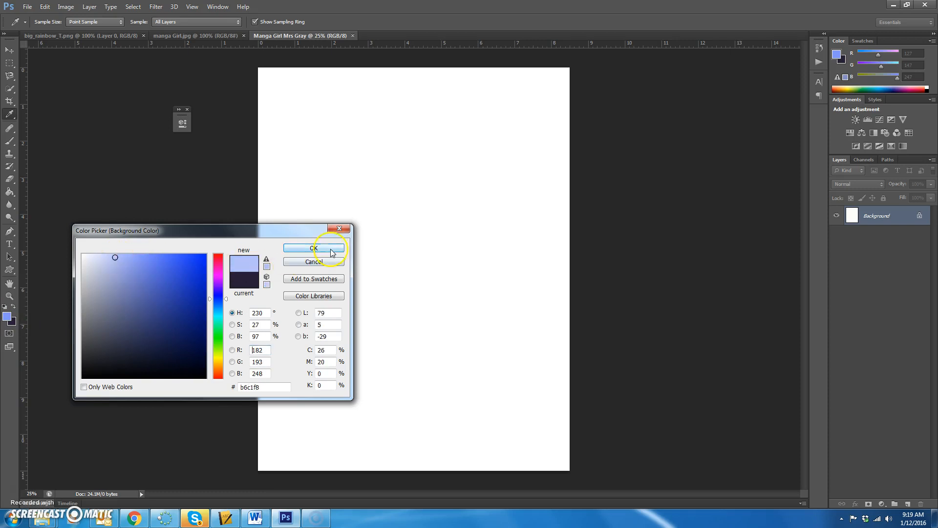
{"action": "left_click", "coordinate": [314, 249]}
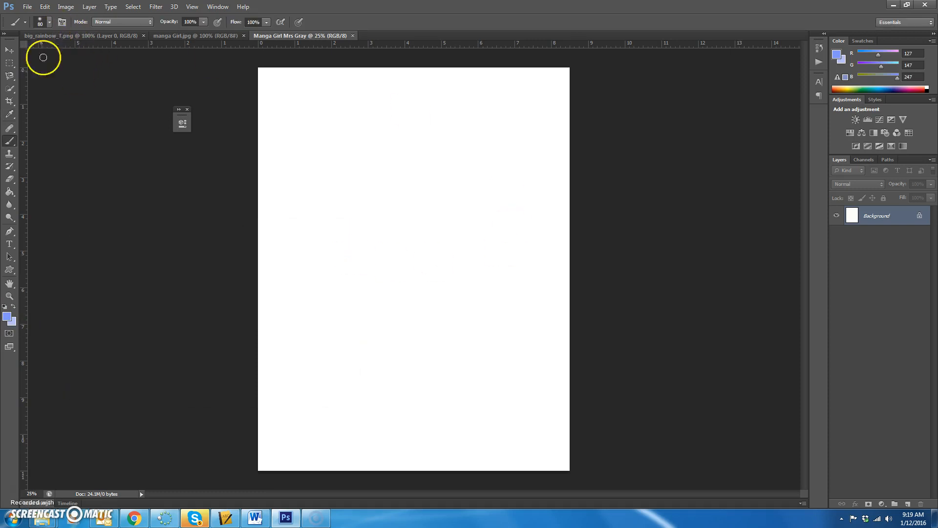
- Fill the blank page with a vertical linear gradient, darker blue at the bottom fading to pale blue at the top
{"action": "left_click", "coordinate": [11, 191]}
{"action": "left_click", "coordinate": [51, 190]}
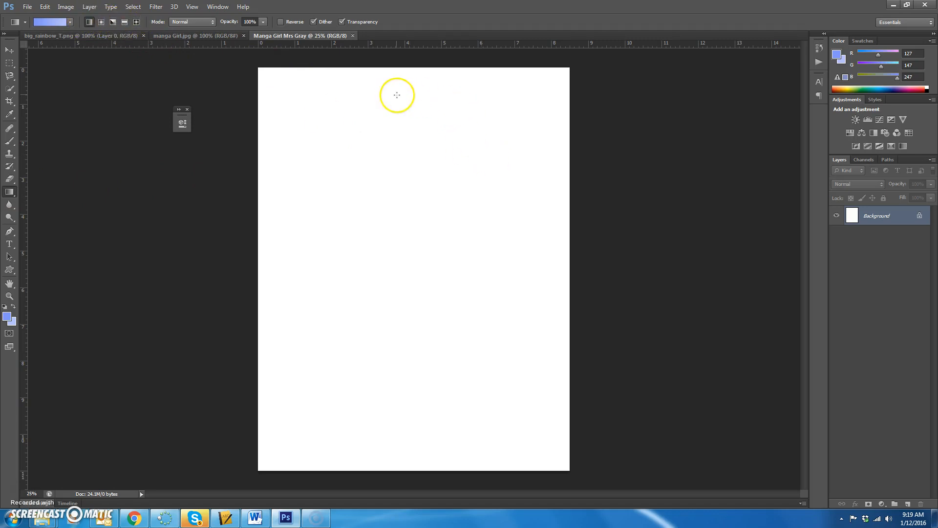
{"action": "left_click_drag", "start_coordinate": [397, 69], "coordinate": [409, 384]}
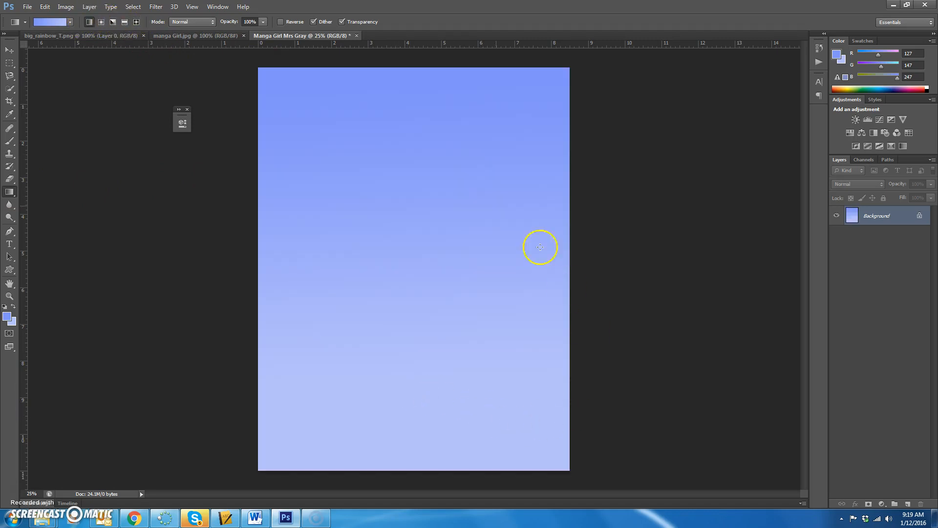
{"action": "left_click_drag", "start_coordinate": [420, 442], "coordinate": [410, 80]}
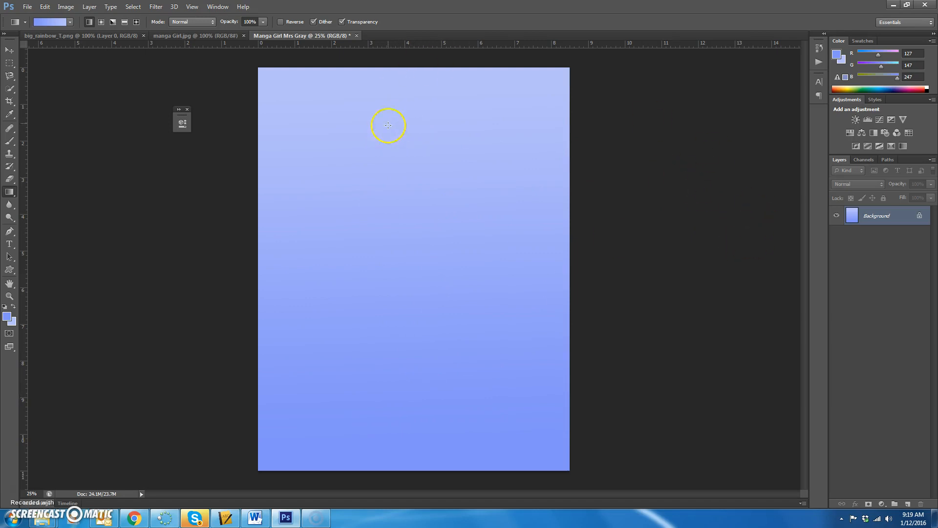
- Copy the rainbow from big_rainbow_T into the gradient document with the Move tool
{"action": "left_click", "coordinate": [97, 33]}
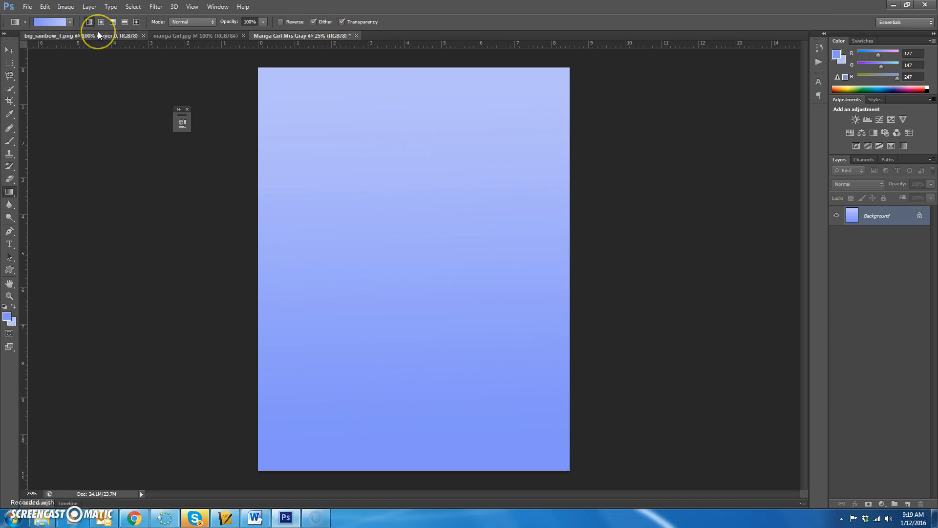
{"action": "left_click", "coordinate": [9, 50]}
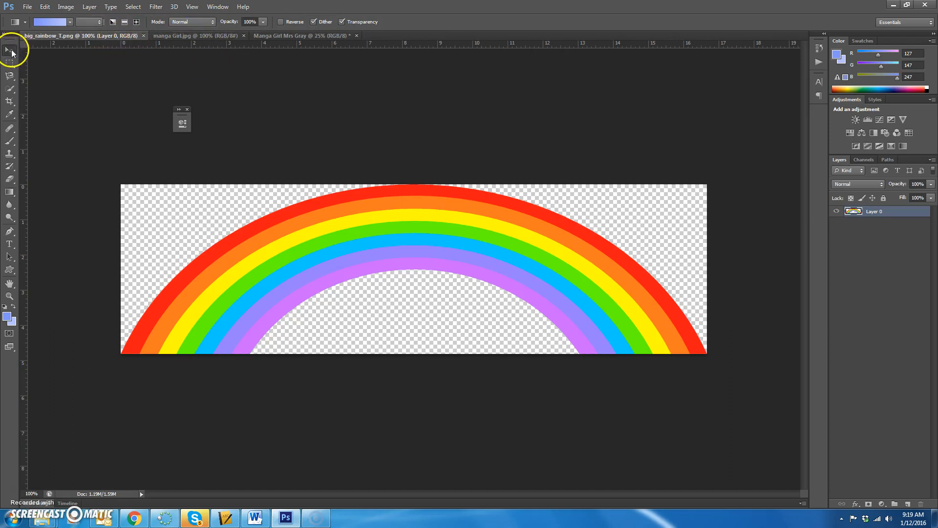
{"action": "left_click_drag", "start_coordinate": [457, 240], "coordinate": [344, 286]}
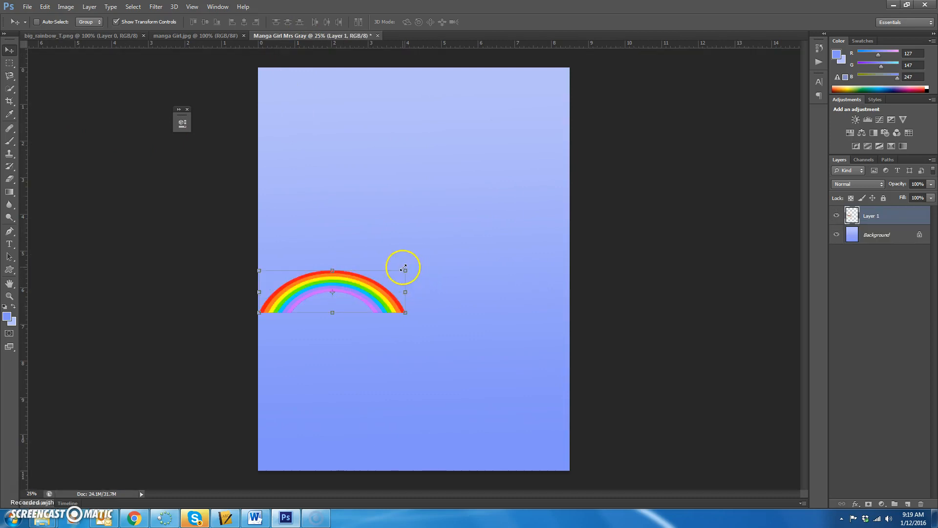
- Scale the rainbow proportionally to about 216% so it spans the page width, and move it to the page's bottom edge
{"action": "left_click_drag", "start_coordinate": [406, 270], "coordinate": [579, 154]}
{"action": "left_click", "coordinate": [169, 23]}
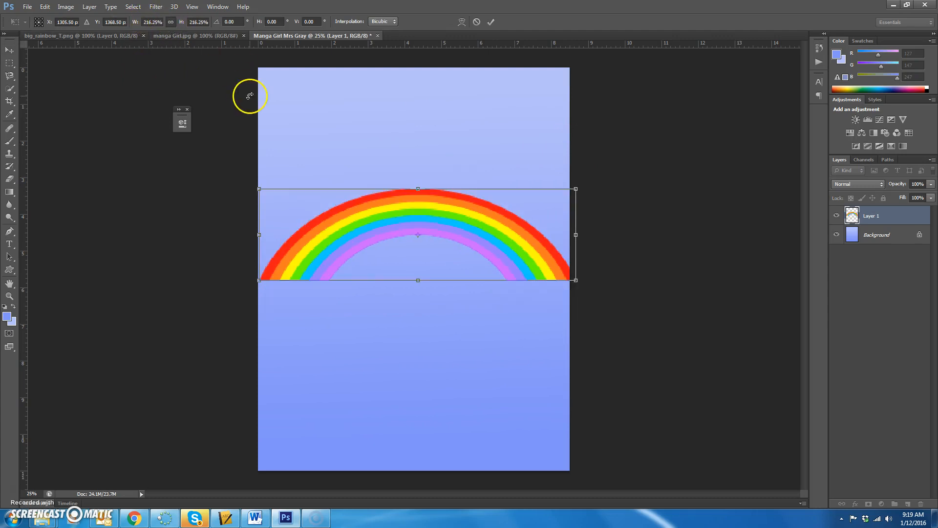
{"action": "left_click_drag", "start_coordinate": [491, 227], "coordinate": [491, 154]}
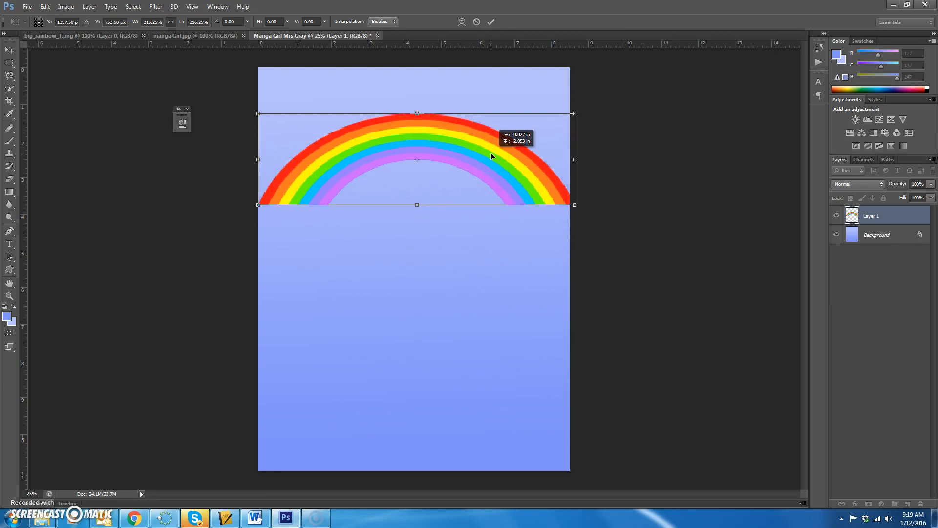
{"action": "left_click_drag", "start_coordinate": [490, 152], "coordinate": [482, 424]}
- Stretch the rainbow without keeping proportions to about 236% wide and 927% high, then nudge it slightly right to center it
{"action": "left_click", "coordinate": [171, 22]}
{"action": "left_click_drag", "start_coordinate": [413, 380], "coordinate": [423, 84]}
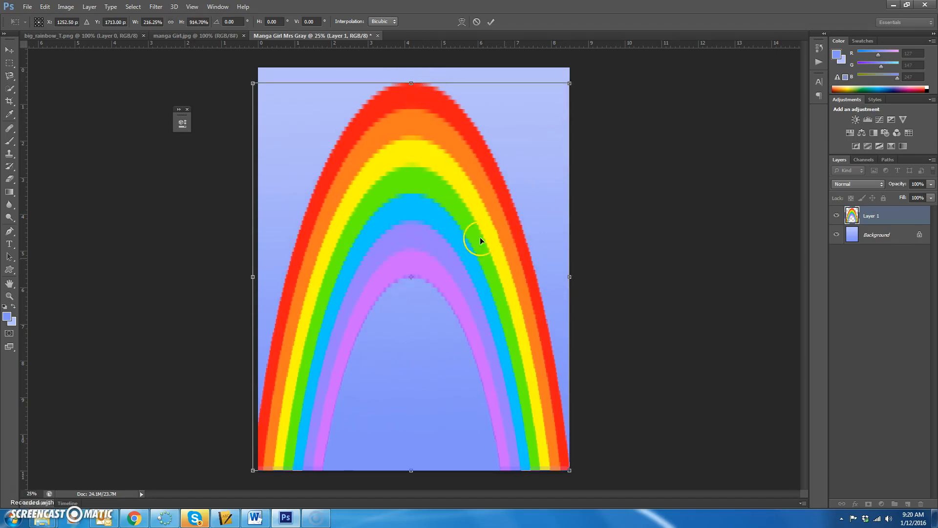
{"action": "left_click_drag", "start_coordinate": [570, 276], "coordinate": [582, 277]}
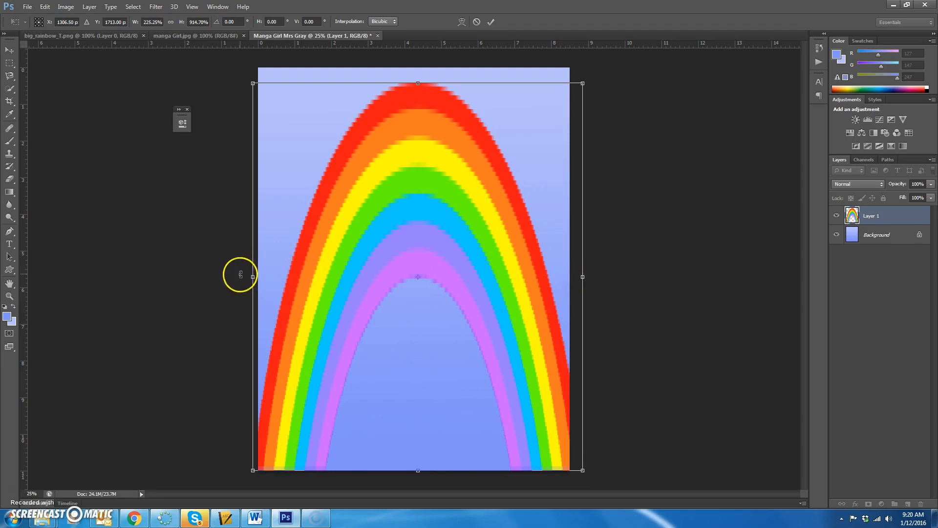
{"action": "left_click_drag", "start_coordinate": [251, 275], "coordinate": [236, 276]}
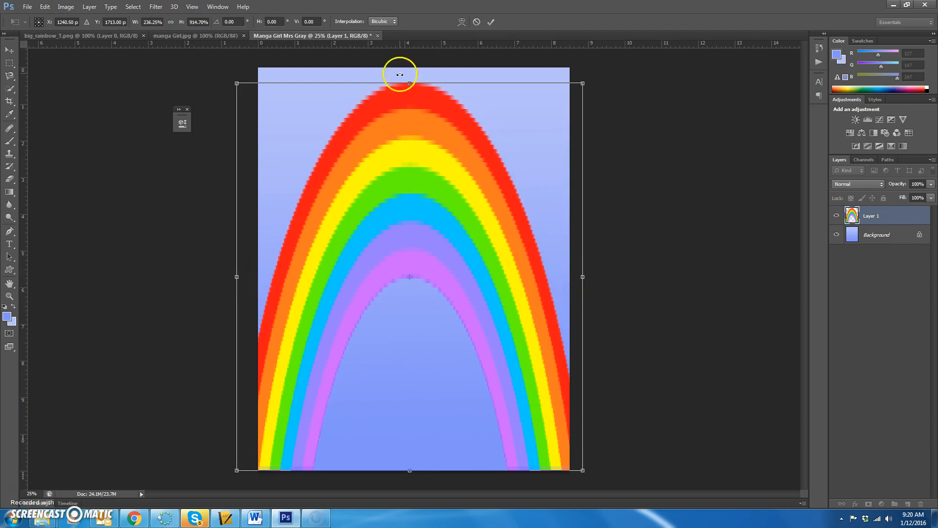
{"action": "mouse_move", "coordinate": [410, 83]}
{"action": "left_mouse_down"}
{"action": "mouse_move", "coordinate": [413, 68]}
{"action": "mouse_move", "coordinate": [418, 78]}
{"action": "left_mouse_up"}
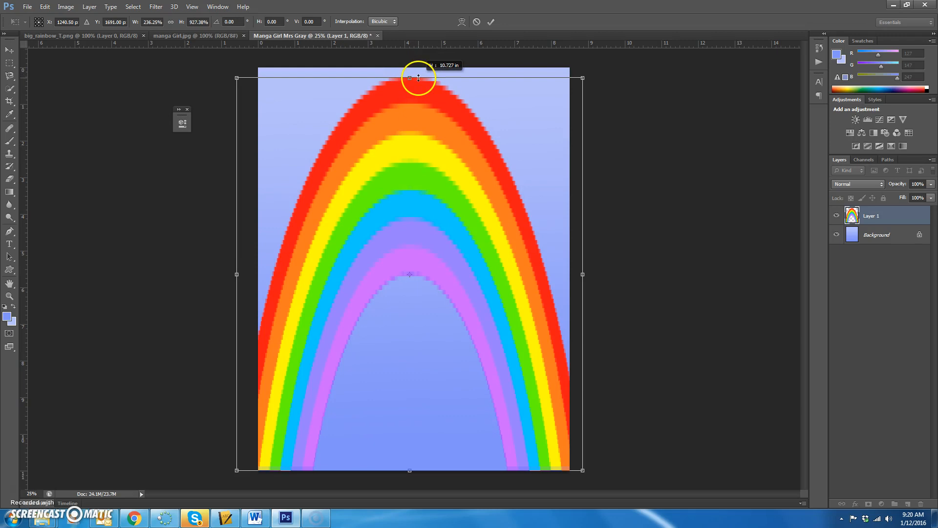
{"action": "left_click", "coordinate": [492, 22]}
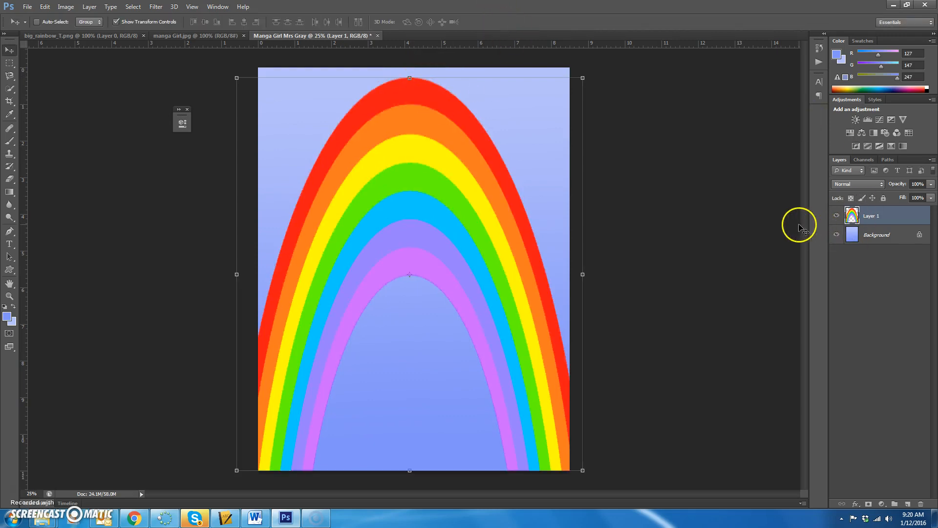
{"action": "key", "text": "Right"}
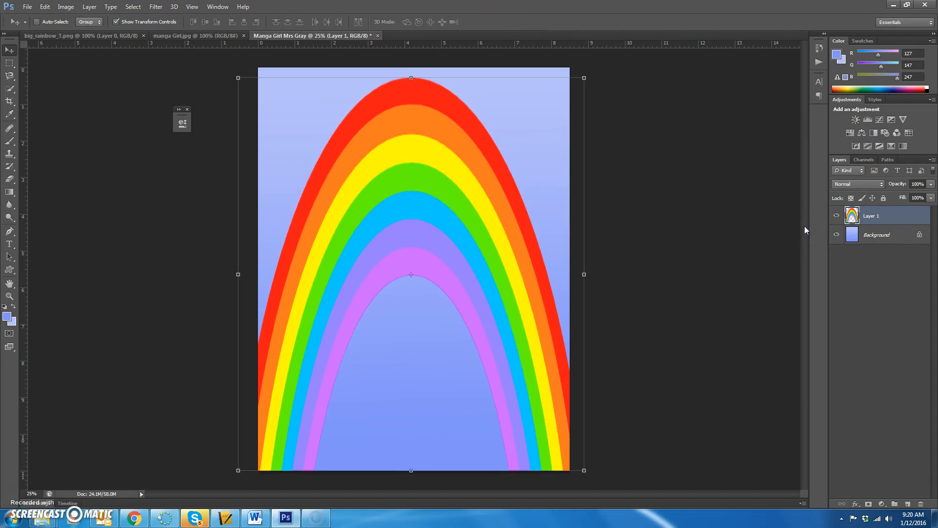
{"action": "key", "text": "Right"}
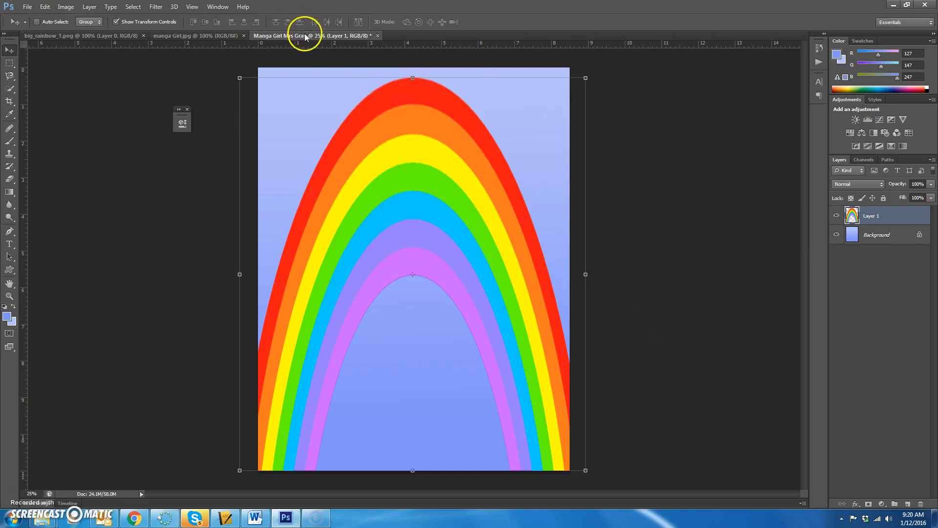
- Copy the portrait from manga Girl.jpg into the rainbow document, enlarge it to about 426% and center it in the page's lower half
{"action": "left_click", "coordinate": [191, 37]}
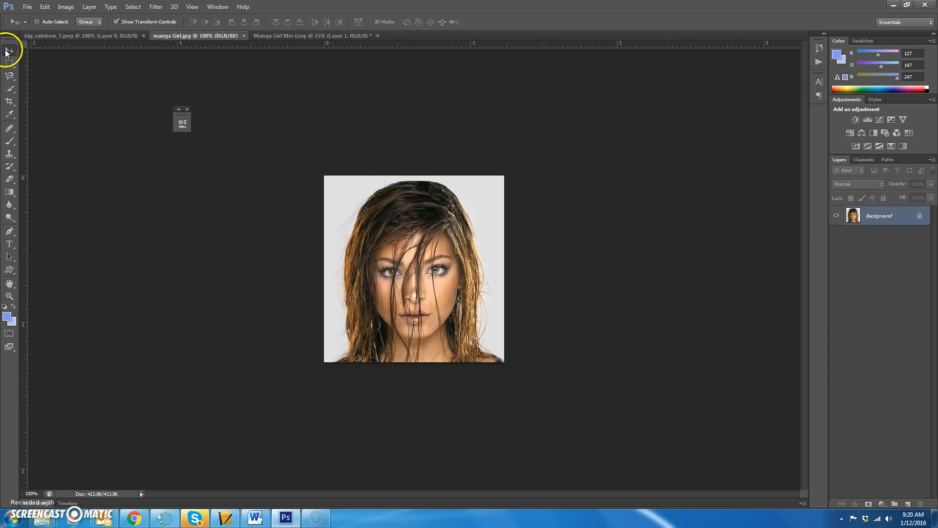
{"action": "mouse_move", "coordinate": [426, 262]}
{"action": "left_mouse_down"}
{"action": "mouse_move", "coordinate": [352, 202]}
{"action": "mouse_move", "coordinate": [250, 45]}
{"action": "mouse_move", "coordinate": [331, 42]}
{"action": "mouse_move", "coordinate": [419, 262]}
{"action": "left_mouse_up"}
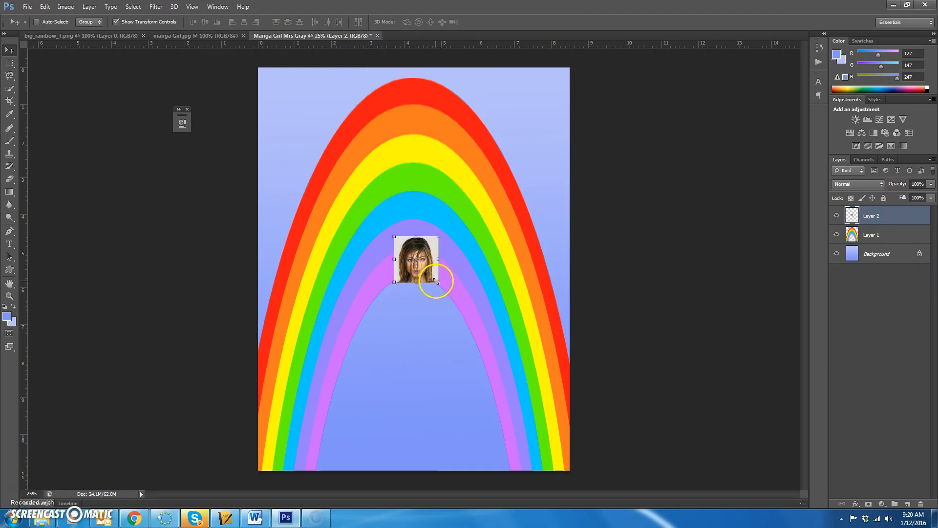
{"action": "left_click_drag", "start_coordinate": [438, 283], "coordinate": [585, 430]}
{"action": "left_click_drag", "start_coordinate": [513, 383], "coordinate": [406, 352]}
- Scale the portrait proportionally to 696.48% to span the page width, with its lower edge on the page's bottom edge, and apply the transform
{"action": "left_click", "coordinate": [170, 22]}
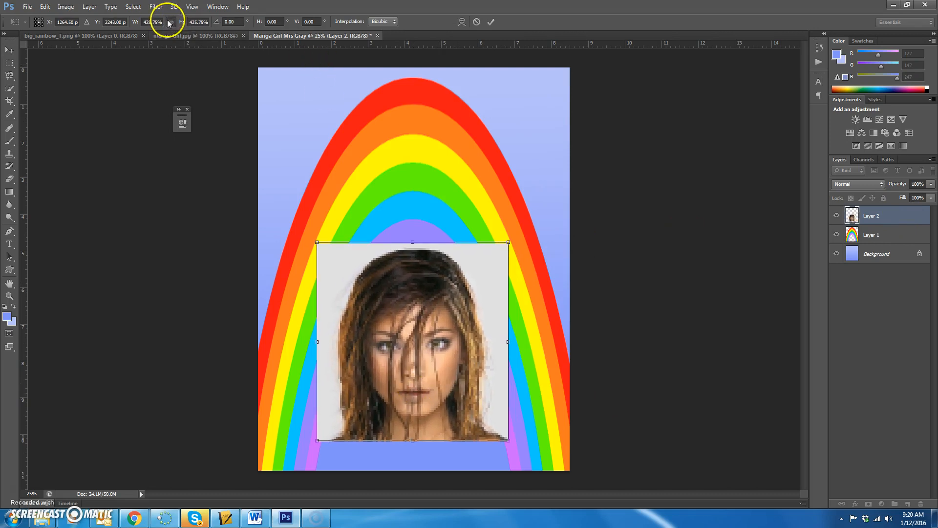
{"action": "left_click_drag", "start_coordinate": [316, 241], "coordinate": [250, 174]}
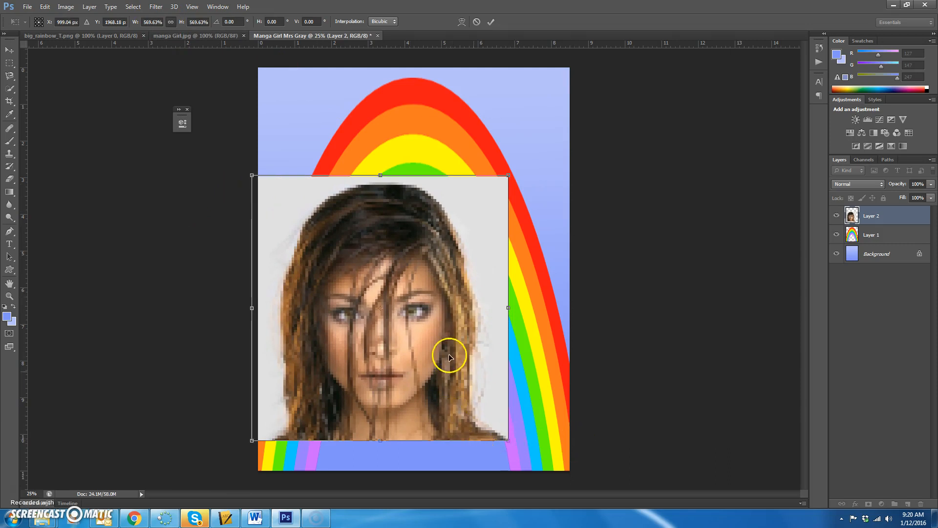
{"action": "left_click_drag", "start_coordinate": [509, 309], "coordinate": [566, 309]}
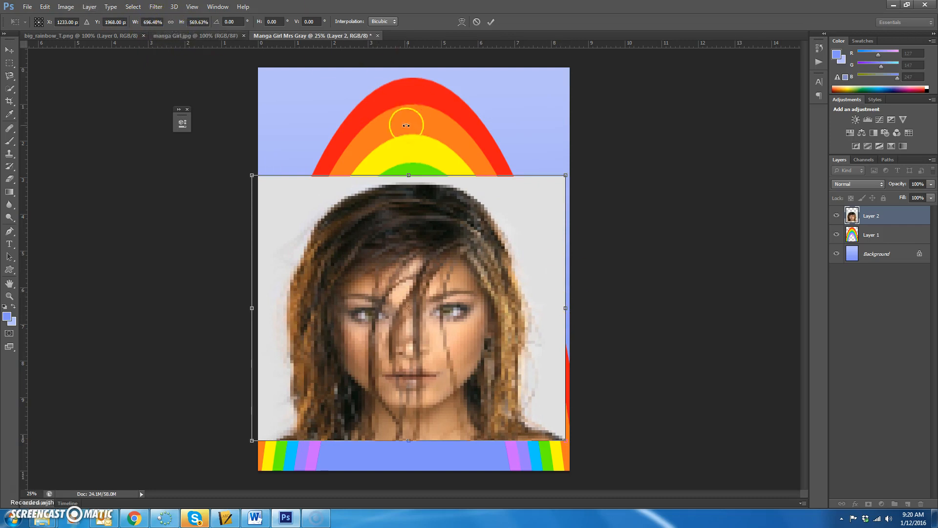
{"action": "left_click_drag", "start_coordinate": [409, 175], "coordinate": [408, 143]}
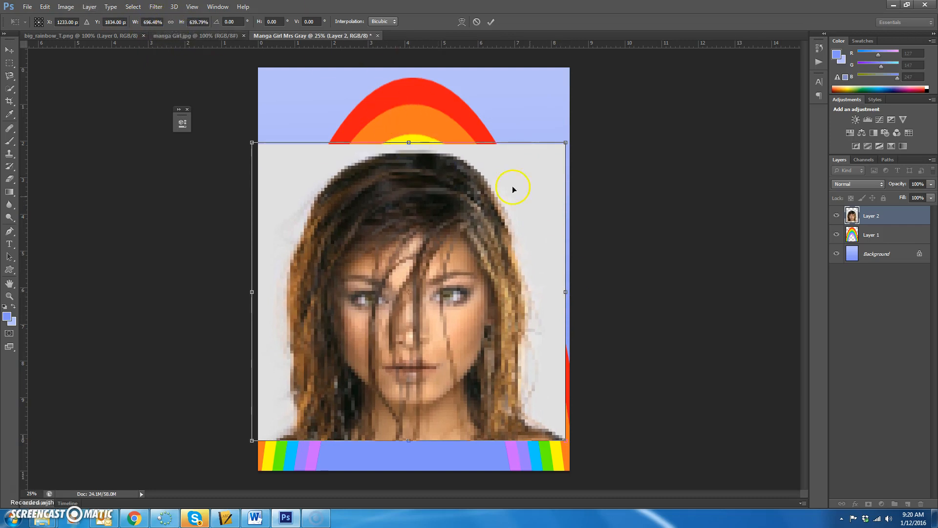
{"action": "left_click_drag", "start_coordinate": [408, 440], "coordinate": [415, 475]}
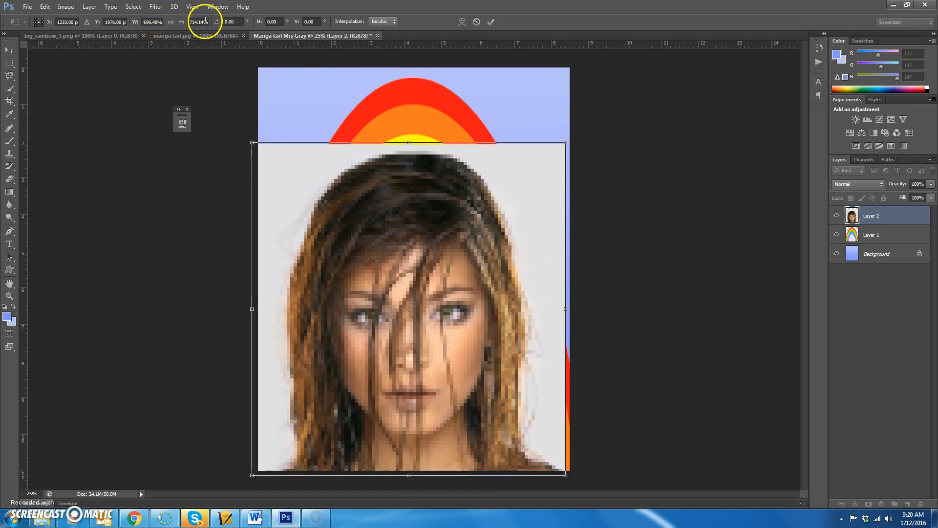
{"action": "left_click_drag", "start_coordinate": [450, 280], "coordinate": [457, 280]}
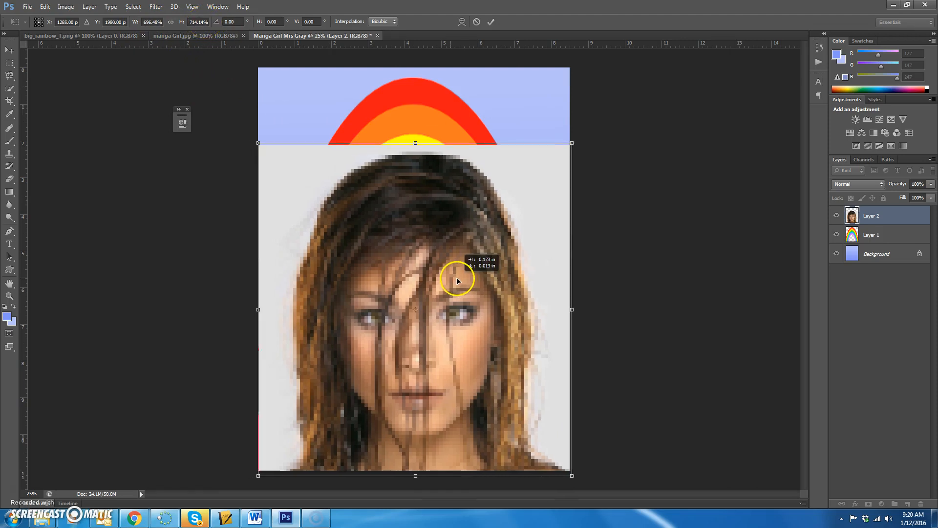
{"action": "left_click", "coordinate": [170, 22]}
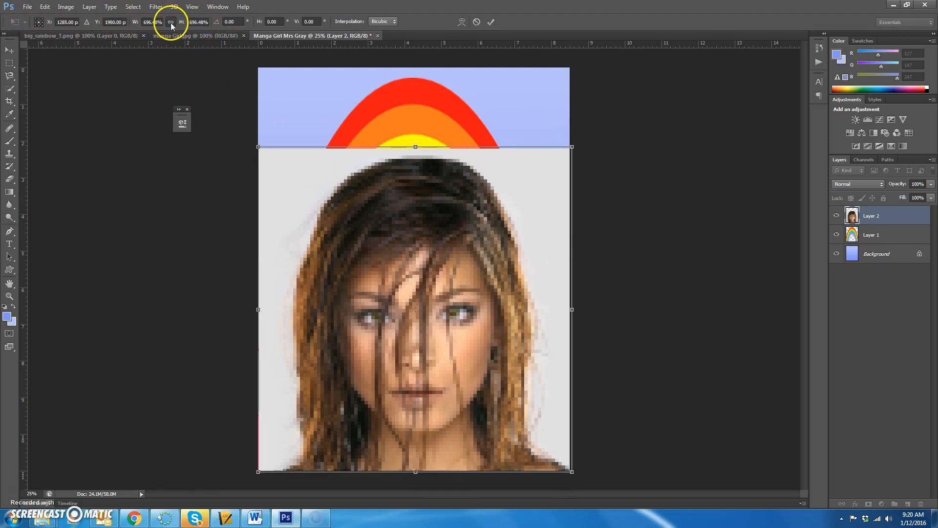
{"action": "left_click", "coordinate": [491, 22]}
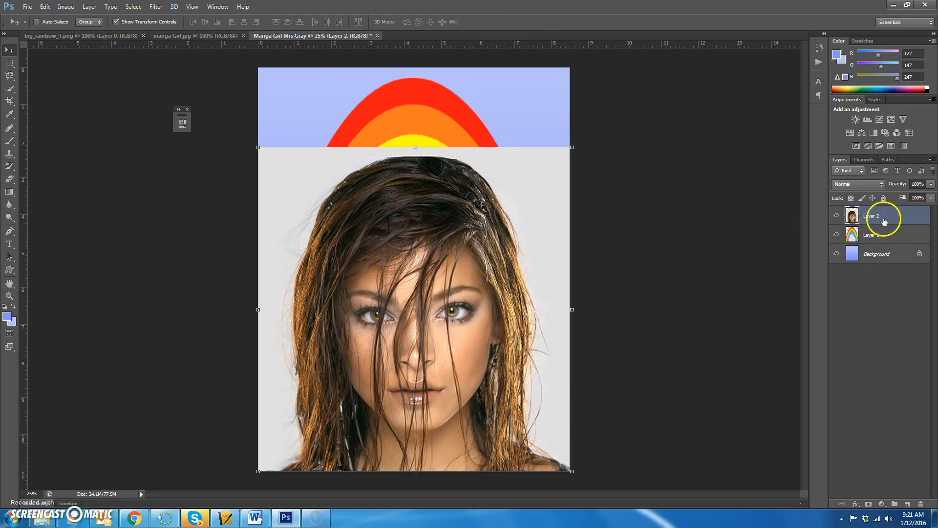
- Try to select the grey background on both sides of the portrait with the Quick Selection tool at 55 px
{"action": "left_click", "coordinate": [9, 90]}
{"action": "left_click", "coordinate": [11, 90]}
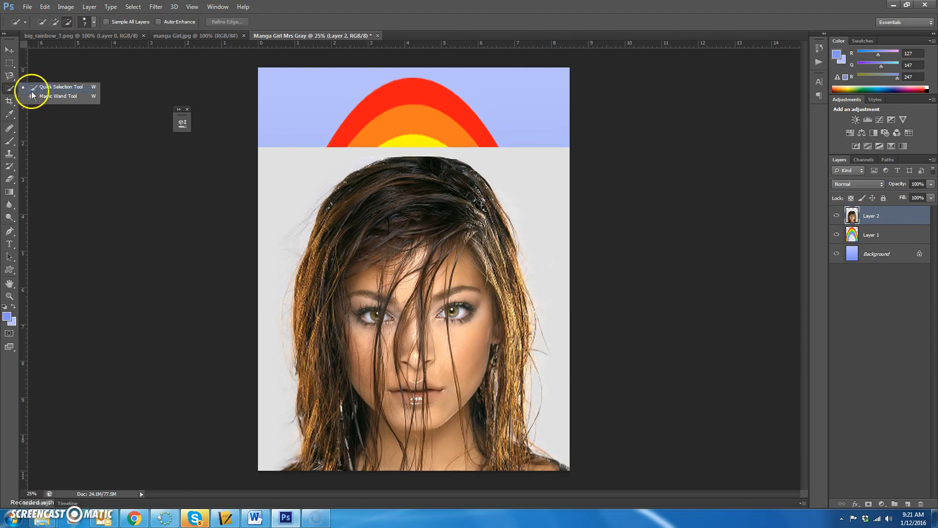
{"action": "left_click", "coordinate": [53, 88]}
{"action": "left_click", "coordinate": [93, 22]}
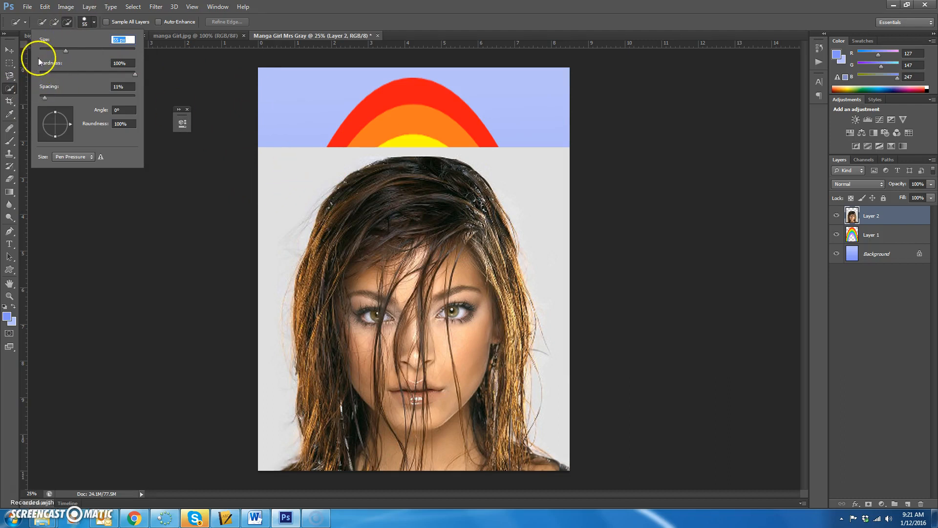
{"action": "left_click", "coordinate": [46, 23]}
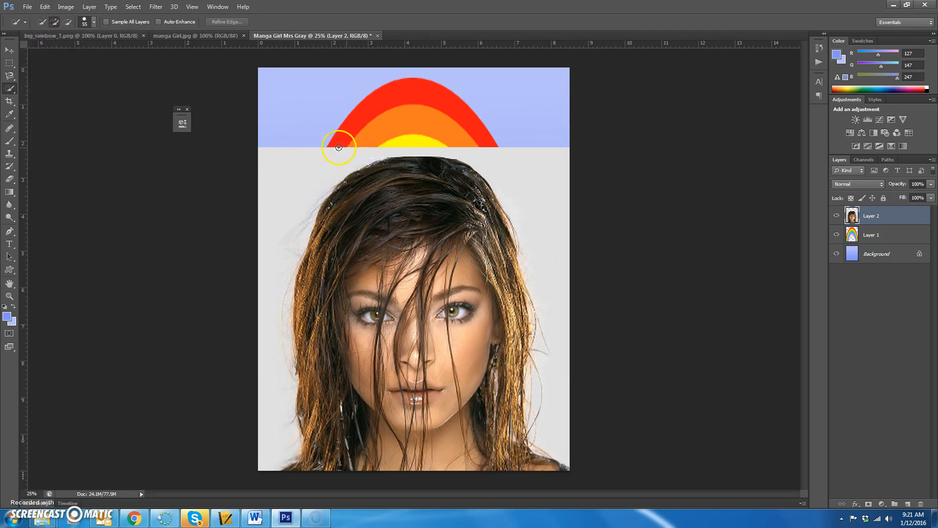
{"action": "mouse_move", "coordinate": [299, 175]}
{"action": "left_mouse_down"}
{"action": "mouse_move", "coordinate": [294, 356]}
{"action": "mouse_move", "coordinate": [268, 410]}
{"action": "left_mouse_up"}
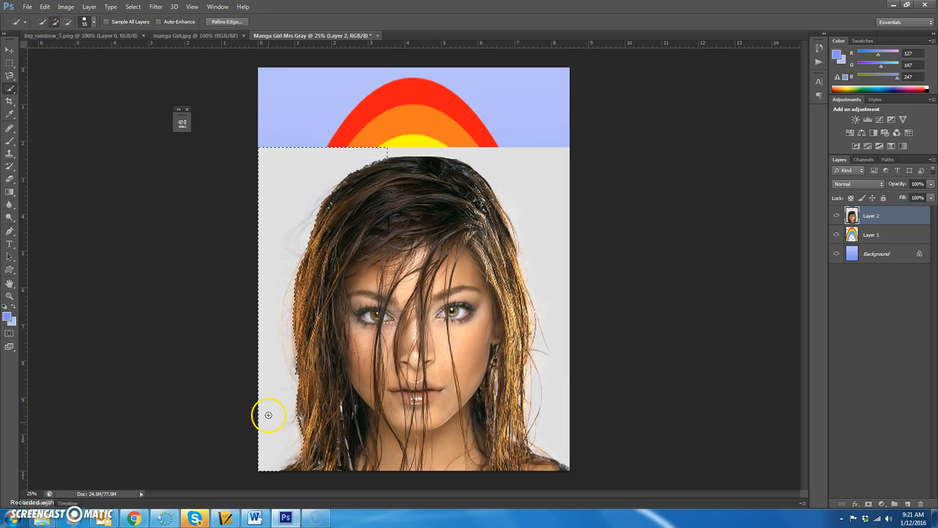
{"action": "mouse_move", "coordinate": [535, 182]}
{"action": "left_mouse_down"}
{"action": "mouse_move", "coordinate": [587, 235]}
{"action": "mouse_move", "coordinate": [582, 345]}
{"action": "left_mouse_up"}
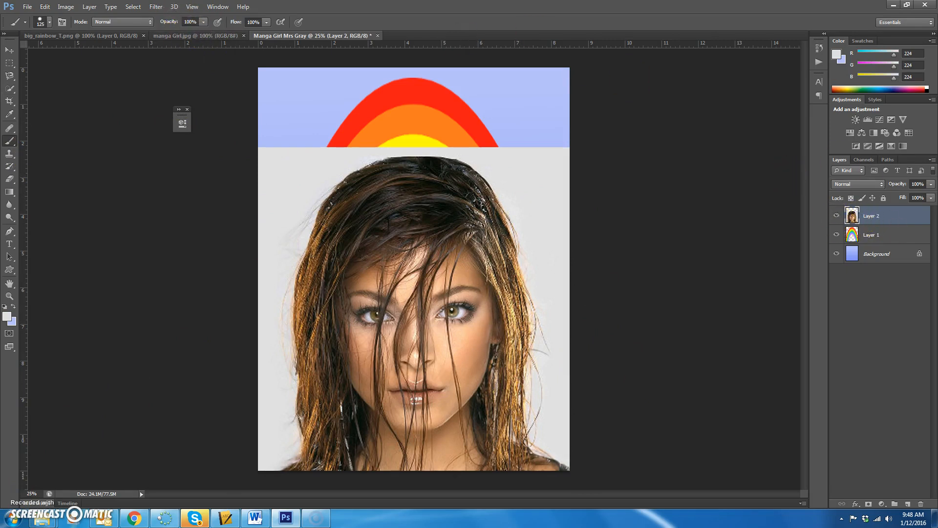
- Select the portrait's light grey background with Color Range, using Sampled Colors and a Fuzziness of 125
{"action": "left_click", "coordinate": [134, 7]}
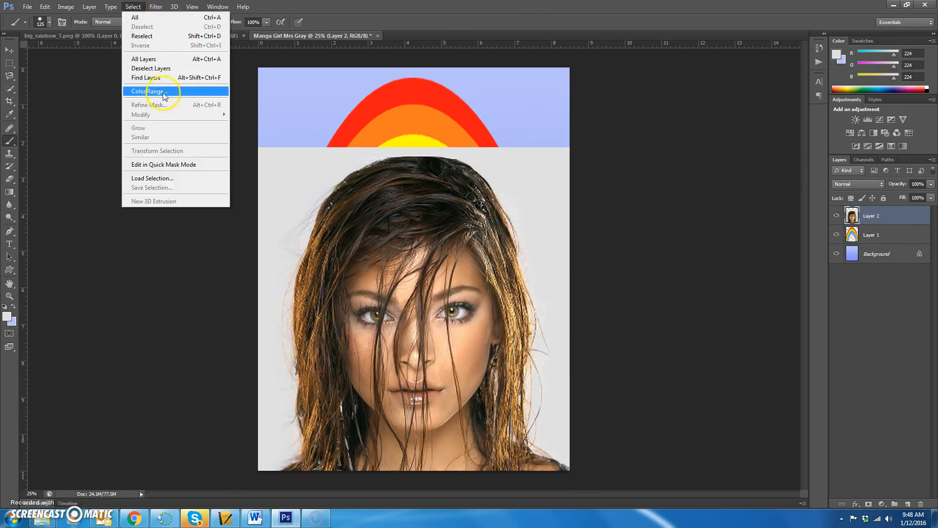
{"action": "left_click", "coordinate": [149, 91]}
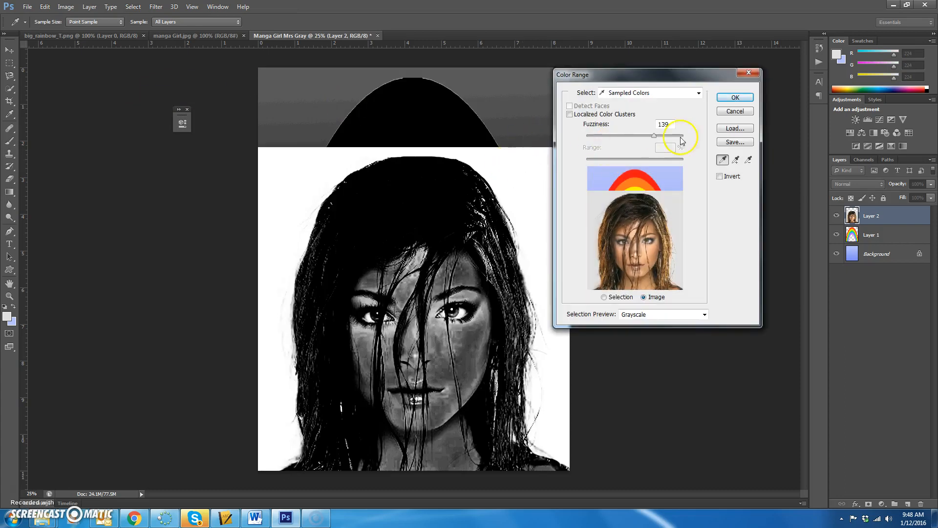
{"action": "left_click_drag", "start_coordinate": [675, 82], "coordinate": [719, 85]}
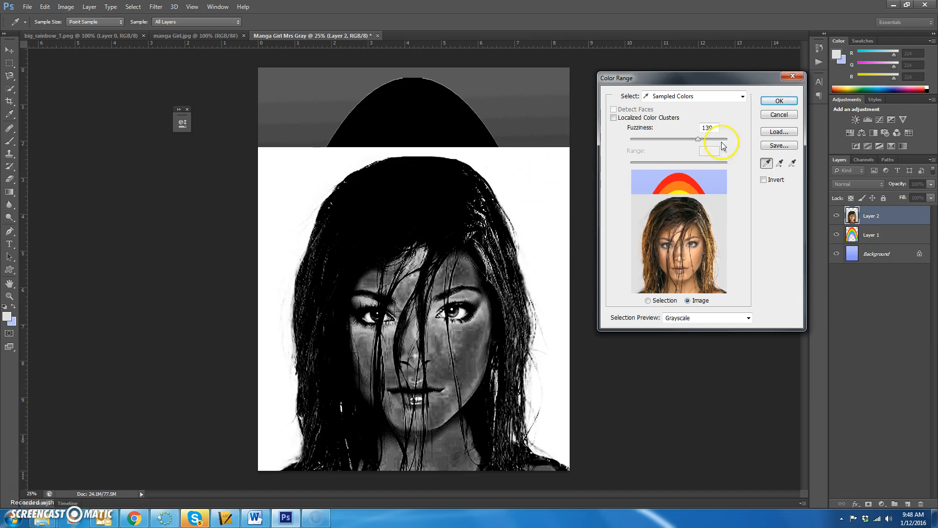
{"action": "mouse_move", "coordinate": [696, 143]}
{"action": "left_mouse_down"}
{"action": "mouse_move", "coordinate": [624, 144]}
{"action": "mouse_move", "coordinate": [751, 148]}
{"action": "mouse_move", "coordinate": [688, 147]}
{"action": "mouse_move", "coordinate": [703, 142]}
{"action": "mouse_move", "coordinate": [697, 149]}
{"action": "left_mouse_up"}
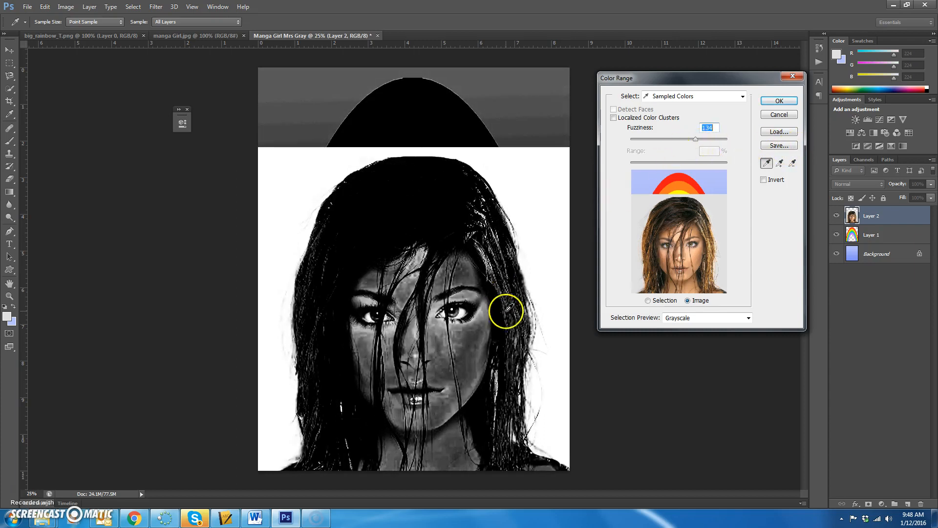
{"action": "left_click_drag", "start_coordinate": [696, 143], "coordinate": [701, 144]}
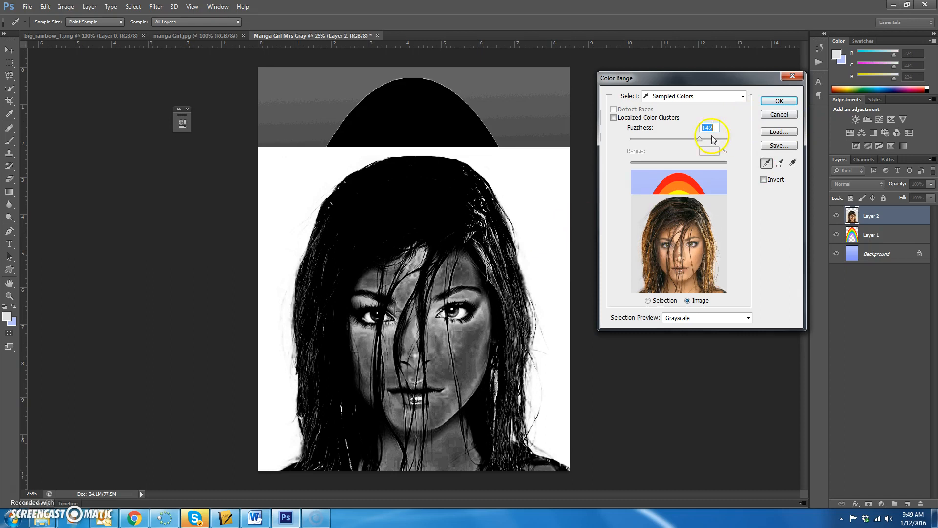
{"action": "left_click_drag", "start_coordinate": [699, 142], "coordinate": [692, 143]}
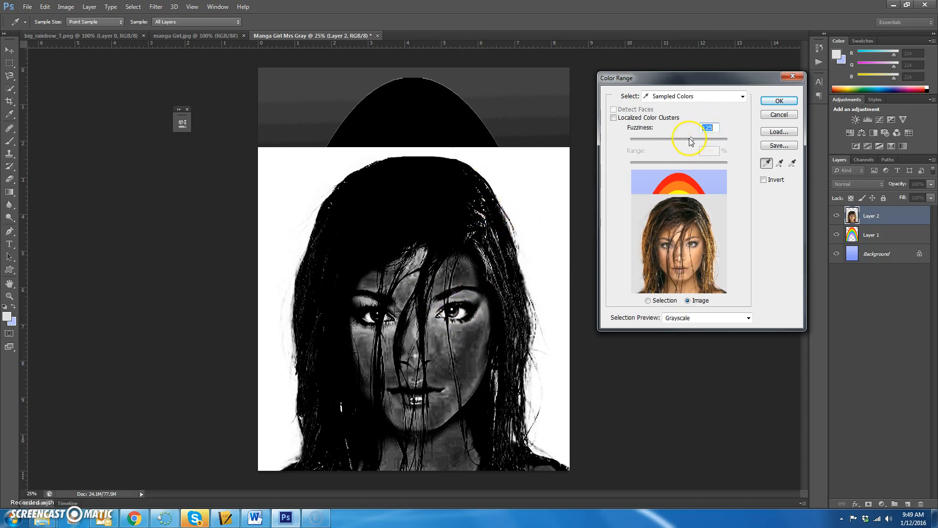
{"action": "left_click", "coordinate": [779, 101]}
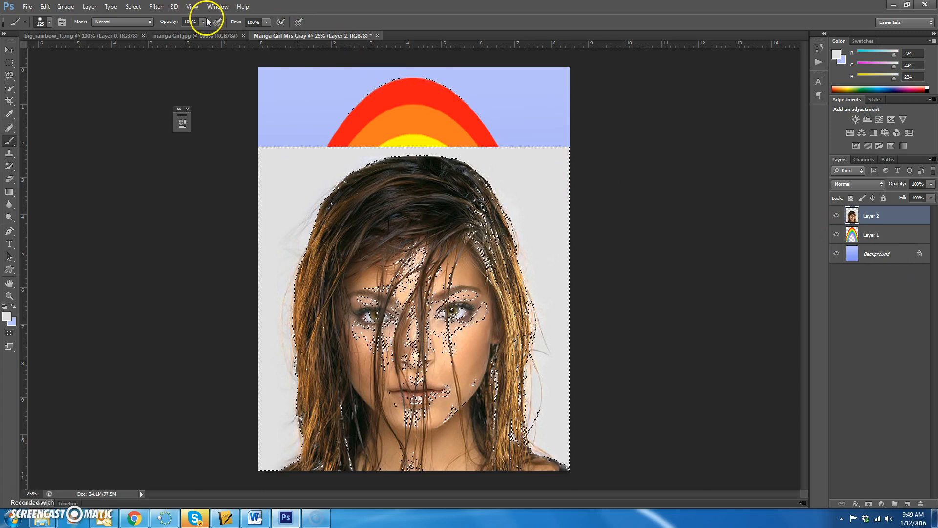
- Invert the selection and add it as a layer mask on the portrait layer
{"action": "left_click", "coordinate": [133, 7]}
{"action": "left_click", "coordinate": [153, 46]}
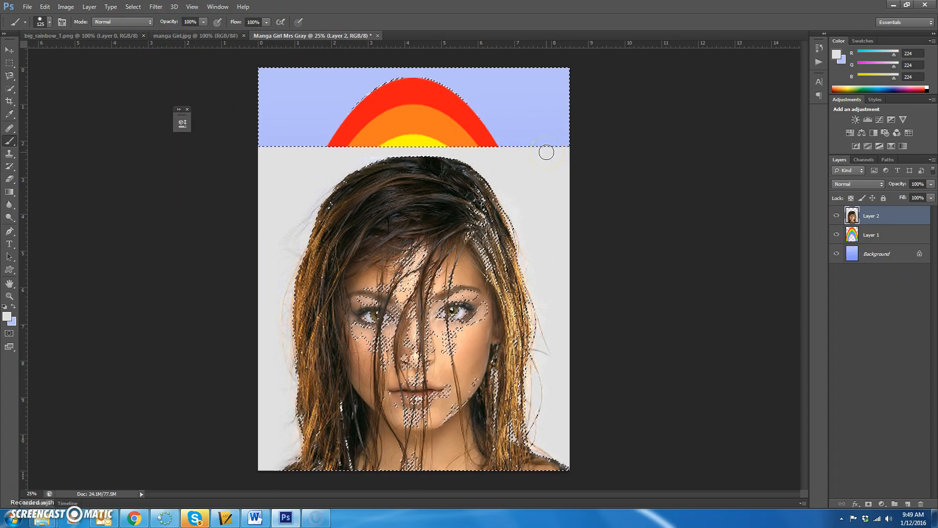
{"action": "left_click", "coordinate": [869, 504]}
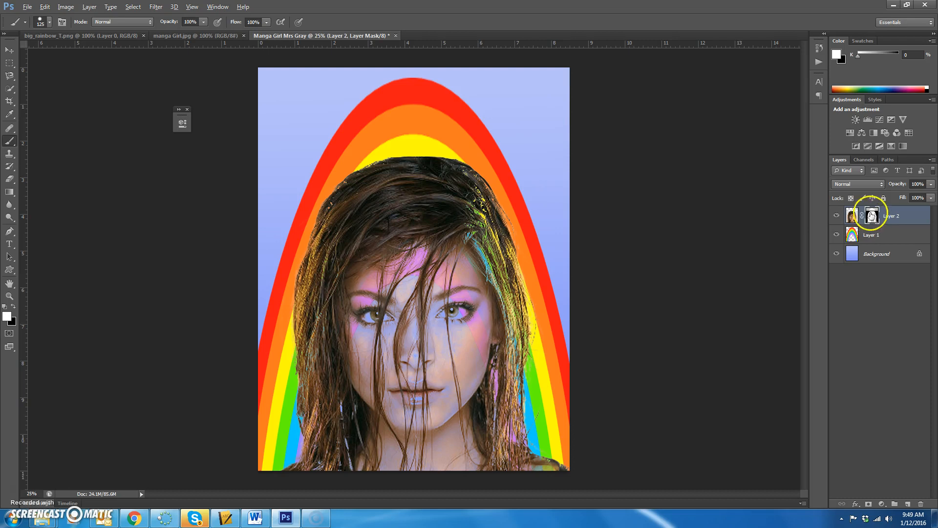
- Display the portrait's layer mask alone, paint its face and inner hair solid white with a hard round 319 px brush, and return to the composite view
{"action": "left_click", "coordinate": [873, 218], "text": "alt"}
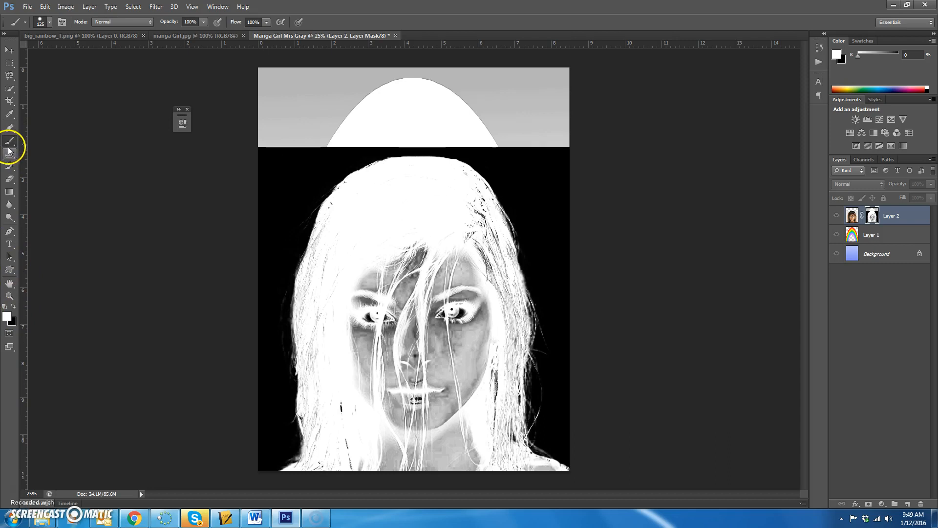
{"action": "left_click", "coordinate": [49, 23]}
{"action": "left_click", "coordinate": [84, 53]}
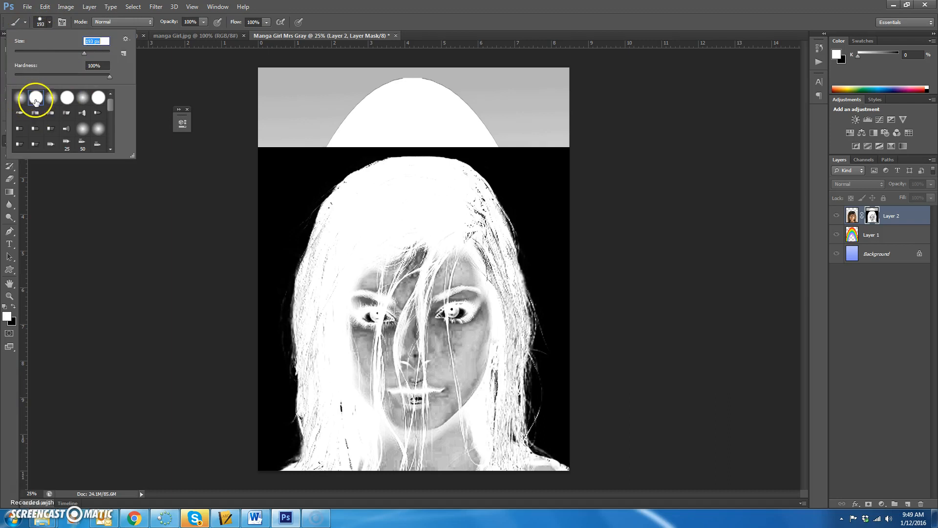
{"action": "left_click", "coordinate": [92, 52]}
{"action": "mouse_move", "coordinate": [447, 273]}
{"action": "left_mouse_down"}
{"action": "mouse_move", "coordinate": [420, 261]}
{"action": "mouse_move", "coordinate": [412, 289]}
{"action": "mouse_move", "coordinate": [378, 326]}
{"action": "mouse_move", "coordinate": [401, 261]}
{"action": "mouse_move", "coordinate": [391, 255]}
{"action": "mouse_move", "coordinate": [400, 394]}
{"action": "mouse_move", "coordinate": [430, 348]}
{"action": "mouse_move", "coordinate": [454, 407]}
{"action": "mouse_move", "coordinate": [473, 359]}
{"action": "mouse_move", "coordinate": [463, 404]}
{"action": "mouse_move", "coordinate": [482, 294]}
{"action": "mouse_move", "coordinate": [466, 208]}
{"action": "mouse_move", "coordinate": [498, 299]}
{"action": "mouse_move", "coordinate": [504, 350]}
{"action": "mouse_move", "coordinate": [487, 419]}
{"action": "mouse_move", "coordinate": [487, 469]}
{"action": "mouse_move", "coordinate": [436, 473]}
{"action": "mouse_move", "coordinate": [445, 441]}
{"action": "mouse_move", "coordinate": [417, 417]}
{"action": "mouse_move", "coordinate": [416, 438]}
{"action": "mouse_move", "coordinate": [390, 451]}
{"action": "mouse_move", "coordinate": [375, 441]}
{"action": "mouse_move", "coordinate": [330, 448]}
{"action": "mouse_move", "coordinate": [329, 275]}
{"action": "mouse_move", "coordinate": [345, 224]}
{"action": "mouse_move", "coordinate": [374, 191]}
{"action": "mouse_move", "coordinate": [342, 219]}
{"action": "mouse_move", "coordinate": [383, 200]}
{"action": "mouse_move", "coordinate": [469, 200]}
{"action": "mouse_move", "coordinate": [473, 250]}
{"action": "mouse_move", "coordinate": [435, 244]}
{"action": "left_mouse_up"}
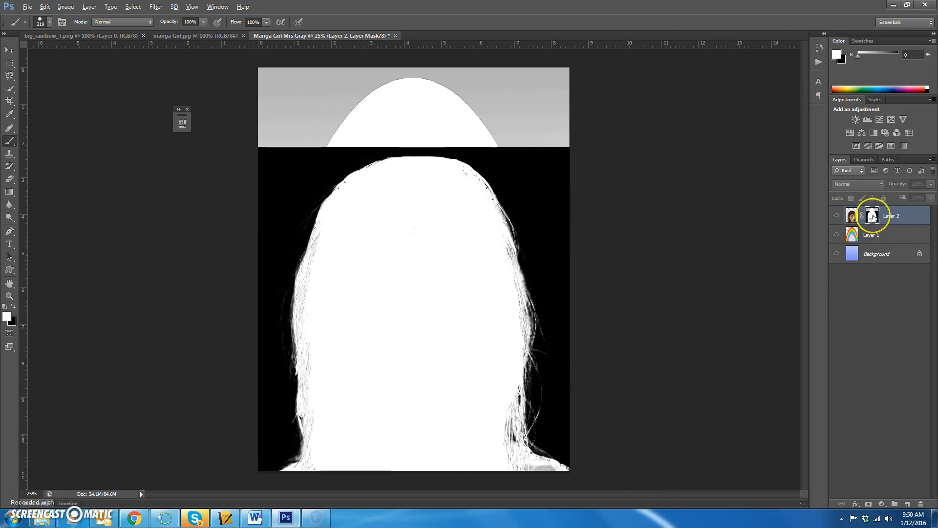
{"action": "left_click", "coordinate": [873, 217], "text": "alt"}
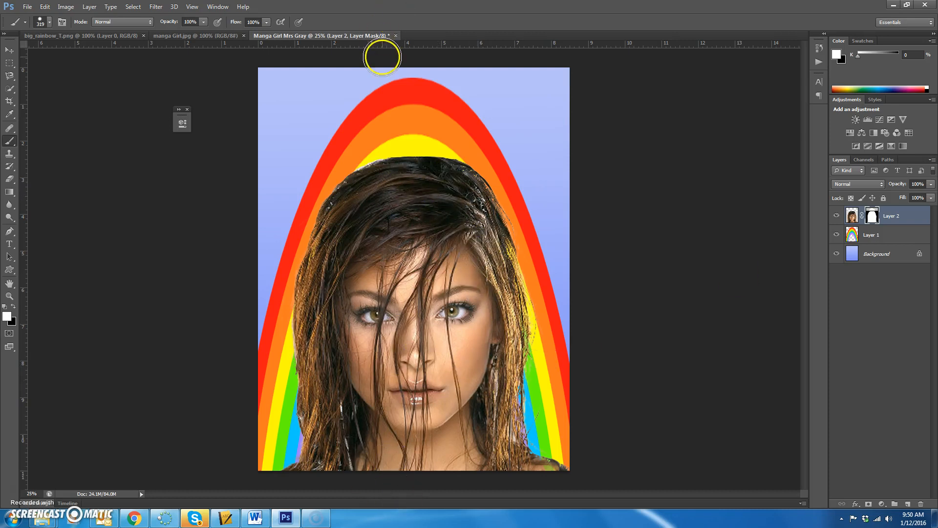
- Switch to Chrome to examine the manga face reference drawing, and return to Photoshop
{"action": "left_click", "coordinate": [134, 518]}
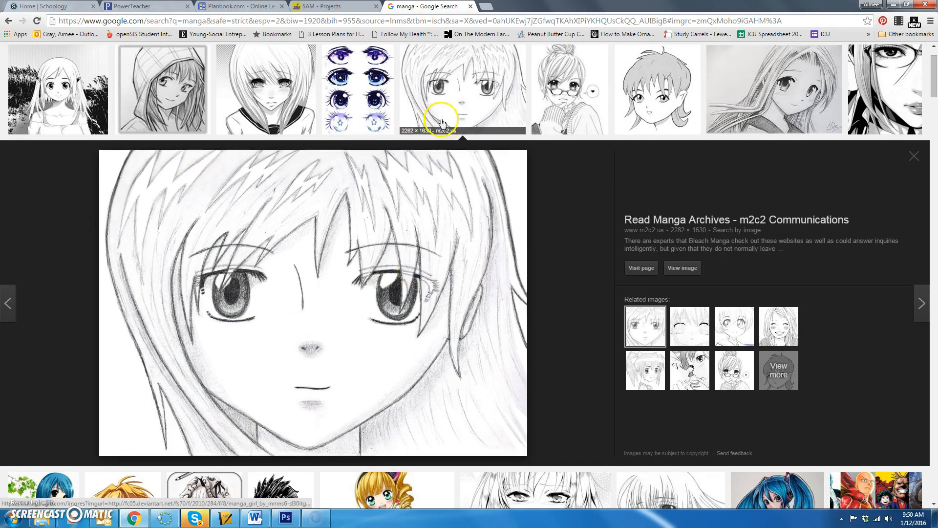
{"action": "left_click", "coordinate": [286, 518]}
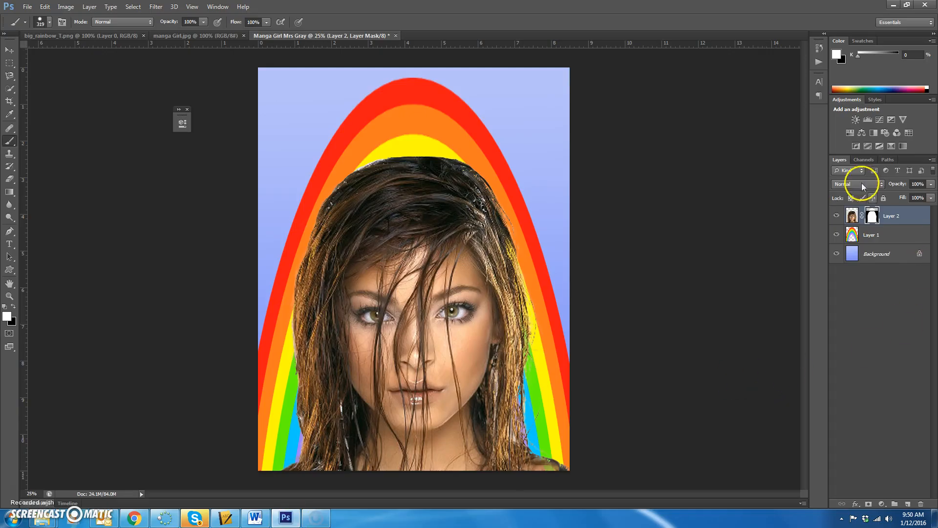
- Open the portrait layer's image, not its mask, in the Liquify filter and set the Forward Warp tool's brush size to 400
{"action": "left_click", "coordinate": [853, 215]}
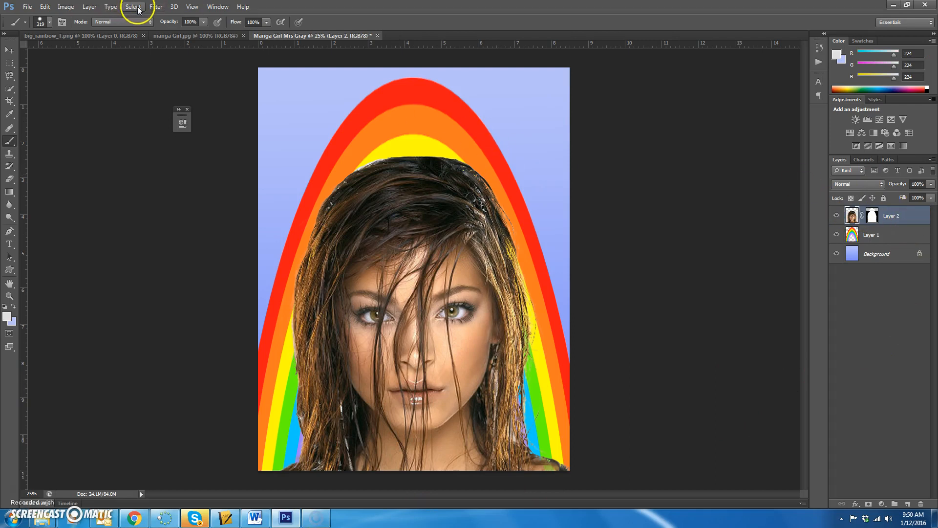
{"action": "left_click", "coordinate": [153, 7]}
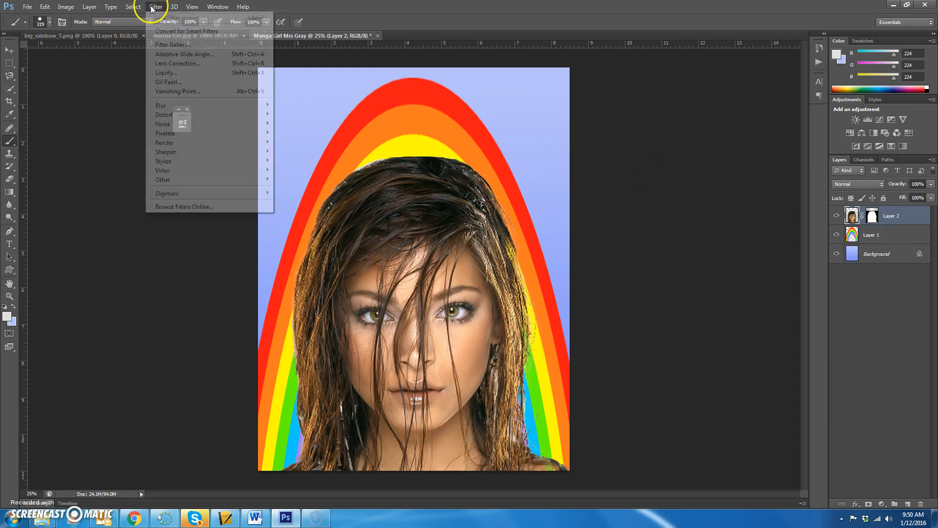
{"action": "left_click", "coordinate": [178, 72]}
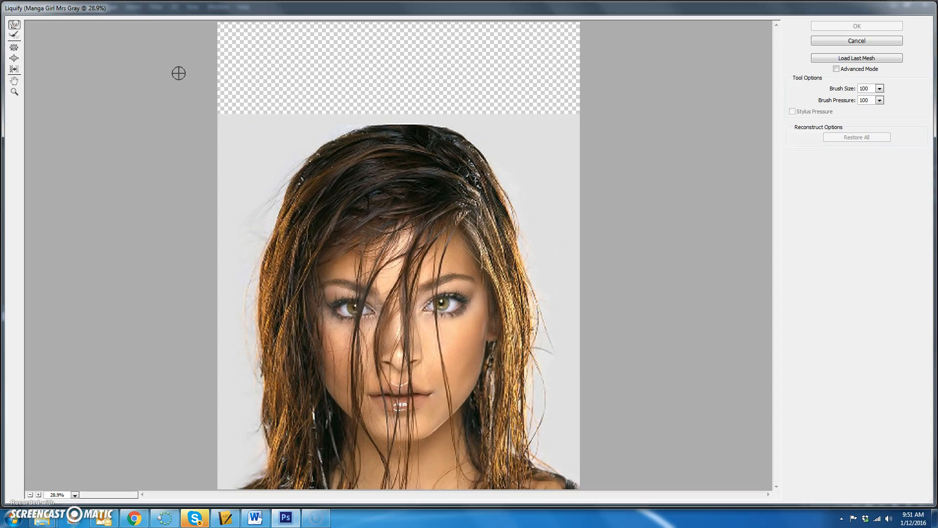
{"action": "left_click", "coordinate": [17, 28]}
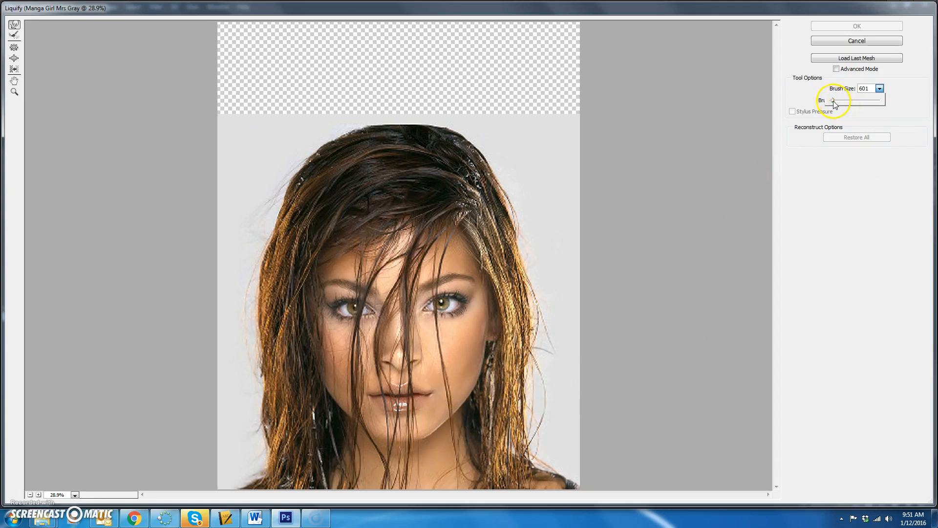
{"action": "left_click", "coordinate": [868, 88]}
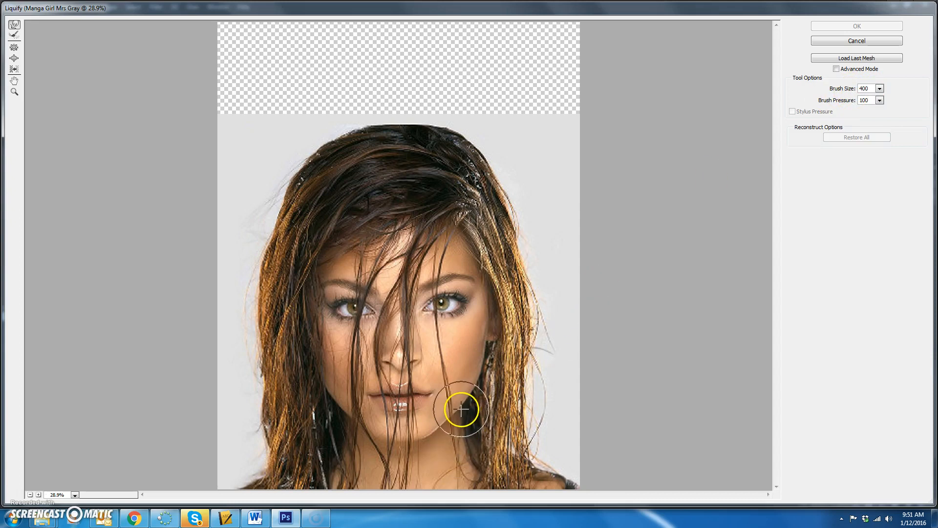
- Push the jawline and chin inward with the Forward Warp tool to form a narrow, pointed chin
{"action": "mouse_move", "coordinate": [456, 409]}
{"action": "left_mouse_down"}
{"action": "mouse_move", "coordinate": [430, 435]}
{"action": "mouse_move", "coordinate": [414, 435]}
{"action": "left_mouse_up"}
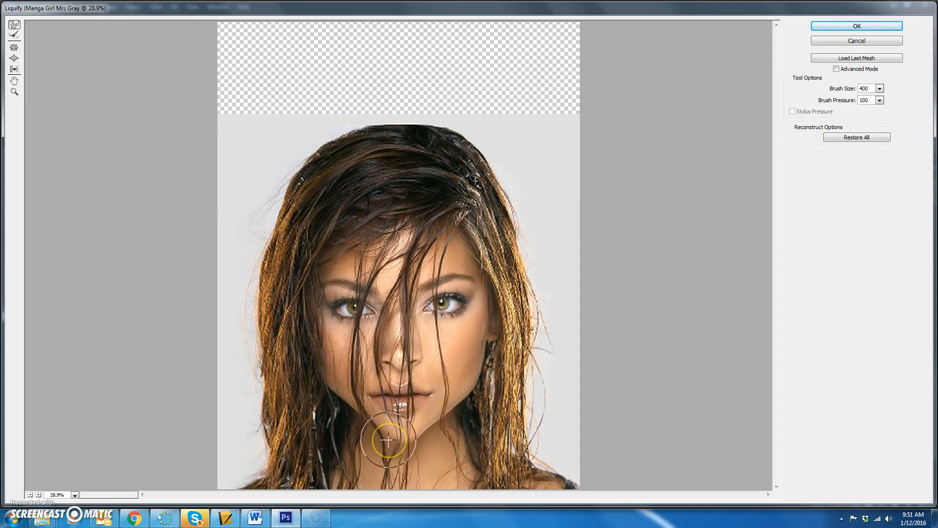
{"action": "mouse_move", "coordinate": [432, 424]}
{"action": "left_mouse_down"}
{"action": "mouse_move", "coordinate": [366, 397]}
{"action": "mouse_move", "coordinate": [408, 360]}
{"action": "mouse_move", "coordinate": [402, 429]}
{"action": "mouse_move", "coordinate": [394, 429]}
{"action": "left_mouse_up"}
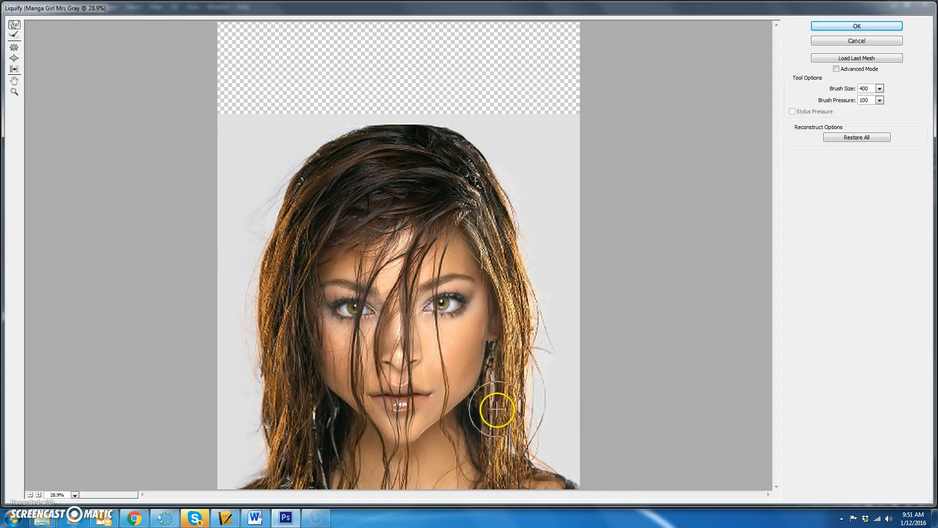
{"action": "left_click_drag", "start_coordinate": [465, 395], "coordinate": [447, 409]}
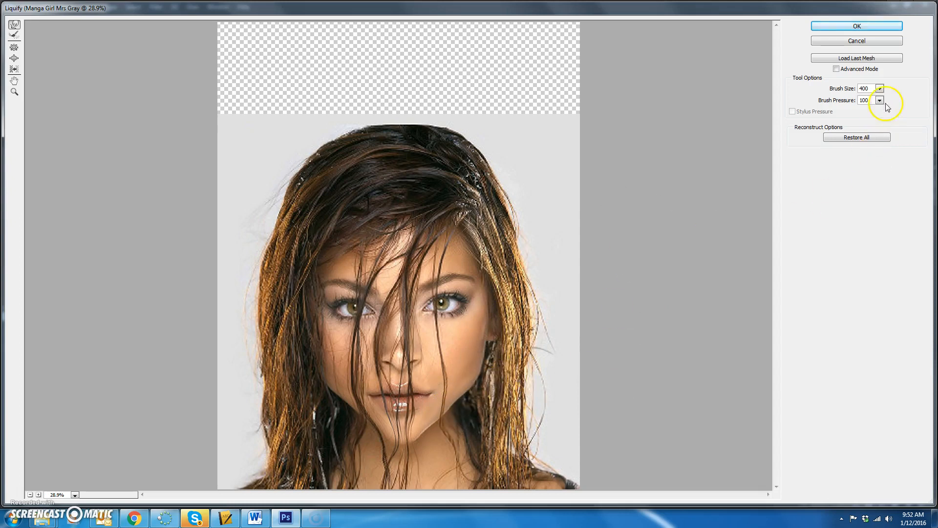
{"action": "left_click", "coordinate": [870, 139]}
- Enlarge both eyes with the Bloat tool at brush size 250
{"action": "left_click", "coordinate": [15, 59]}
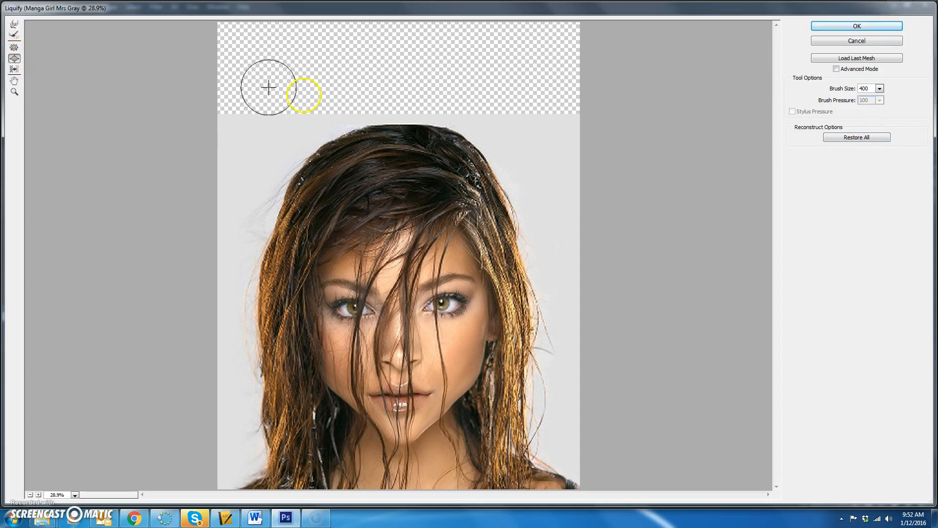
{"action": "left_click", "coordinate": [448, 307]}
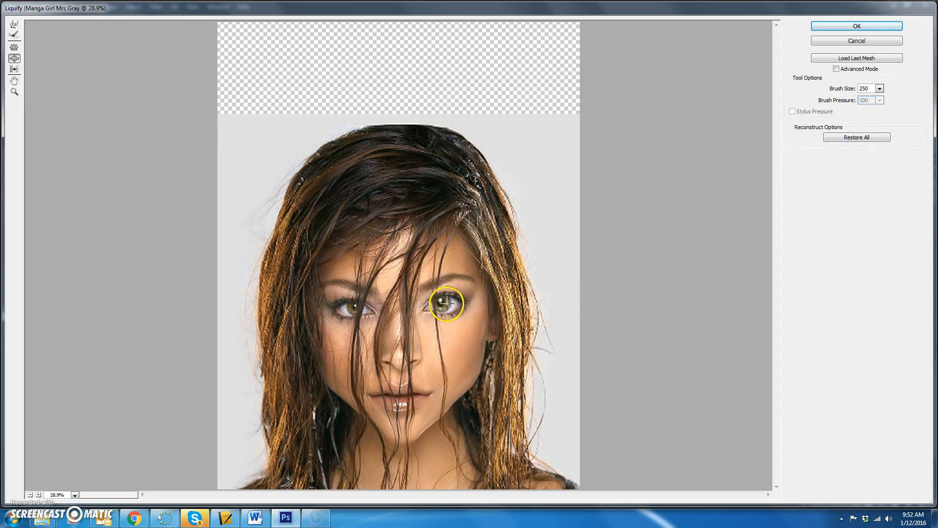
{"action": "left_click_drag", "start_coordinate": [450, 304], "coordinate": [436, 304]}
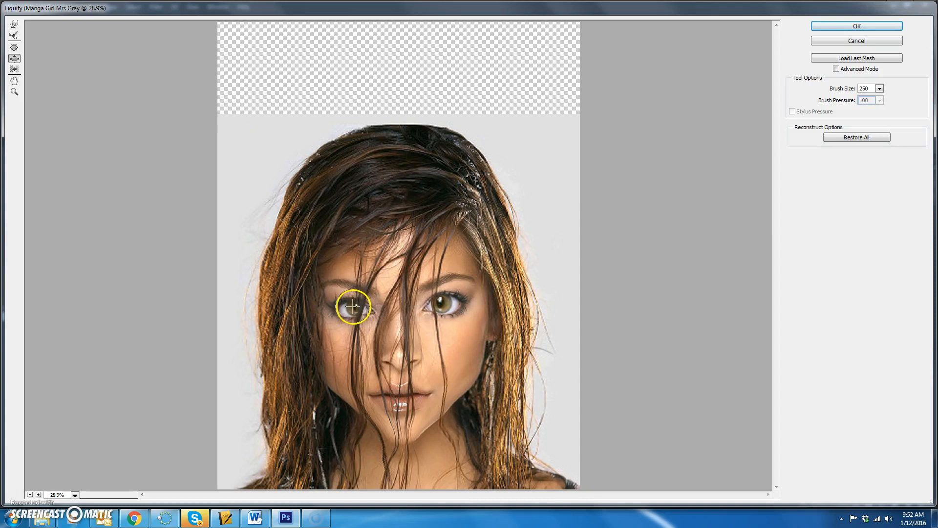
{"action": "left_click_drag", "start_coordinate": [364, 309], "coordinate": [339, 305]}
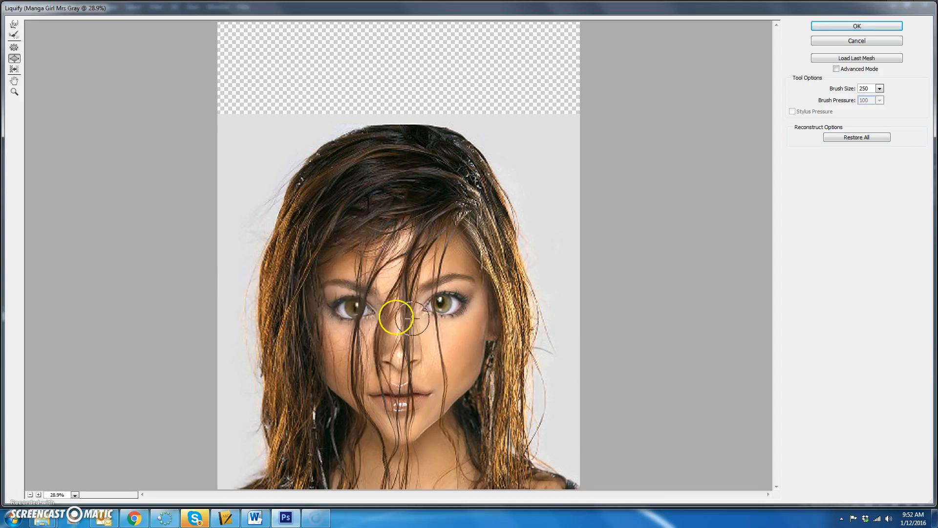
{"action": "mouse_move", "coordinate": [442, 303]}
{"action": "left_mouse_down"}
{"action": "mouse_move", "coordinate": [478, 316]}
{"action": "mouse_move", "coordinate": [461, 309]}
{"action": "left_mouse_up"}
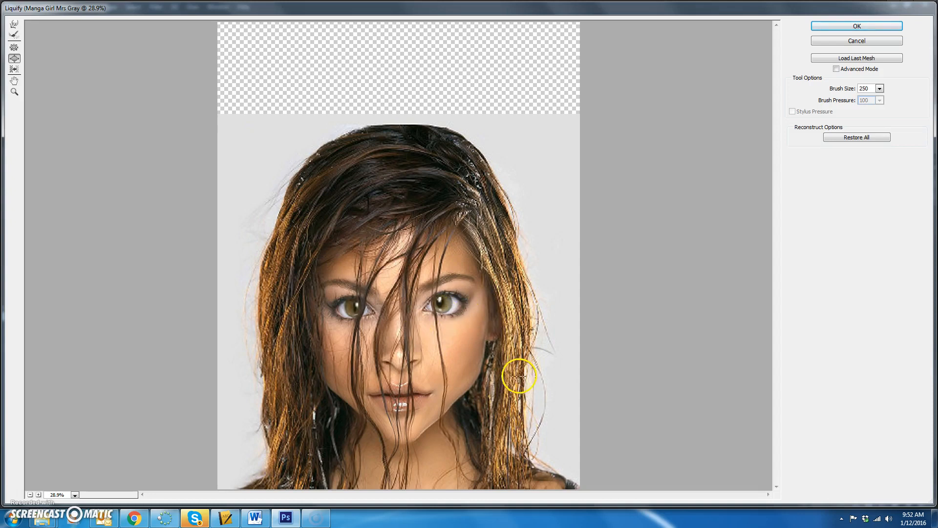
{"action": "mouse_move", "coordinate": [352, 304]}
{"action": "left_mouse_down"}
{"action": "mouse_move", "coordinate": [341, 306]}
{"action": "mouse_move", "coordinate": [358, 307]}
{"action": "left_mouse_up"}
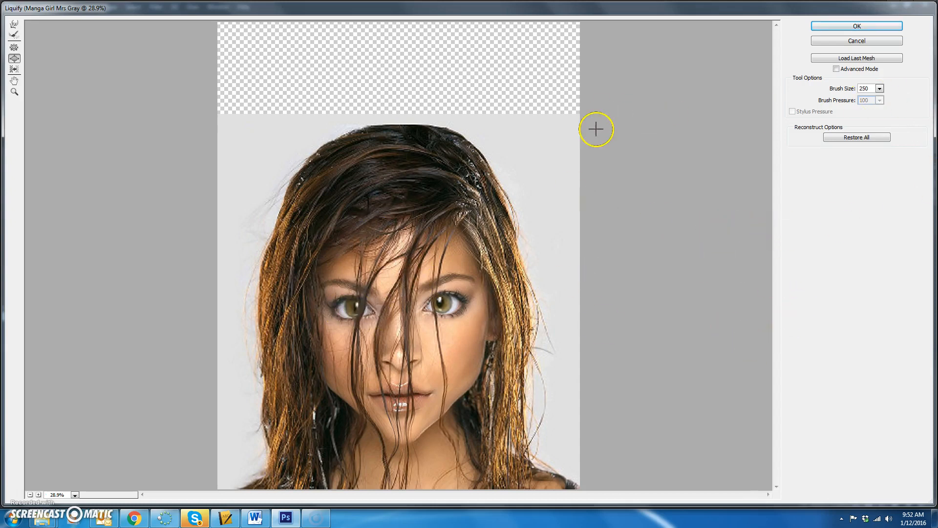
- Shrink the nose with the Pucker tool, raising its brush size to 500, and narrow the mouth with Forward Warp at brush size 200
{"action": "left_click", "coordinate": [14, 48]}
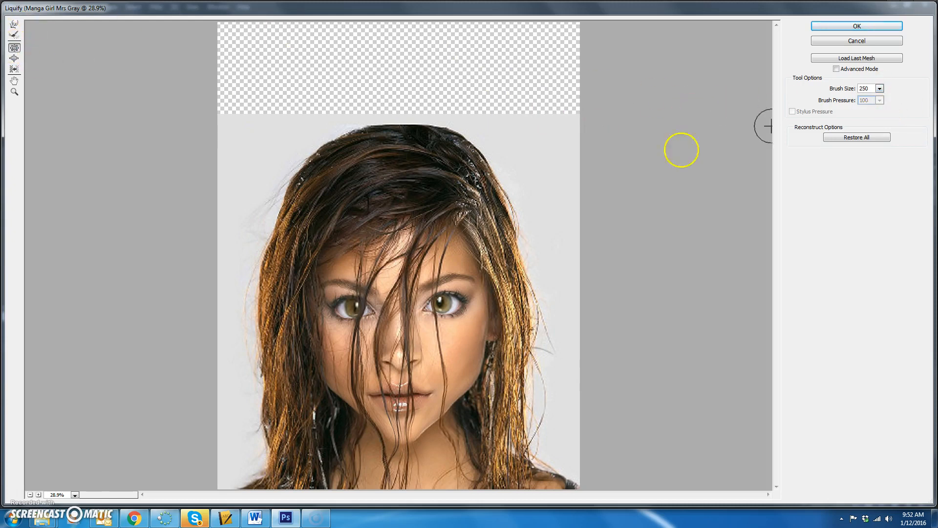
{"action": "left_click", "coordinate": [872, 89]}
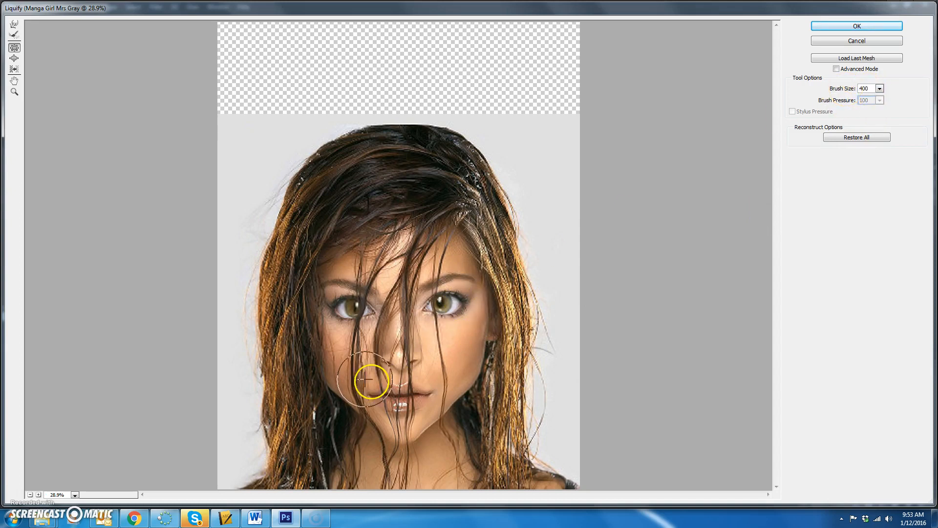
{"action": "left_click_drag", "start_coordinate": [402, 349], "coordinate": [402, 350]}
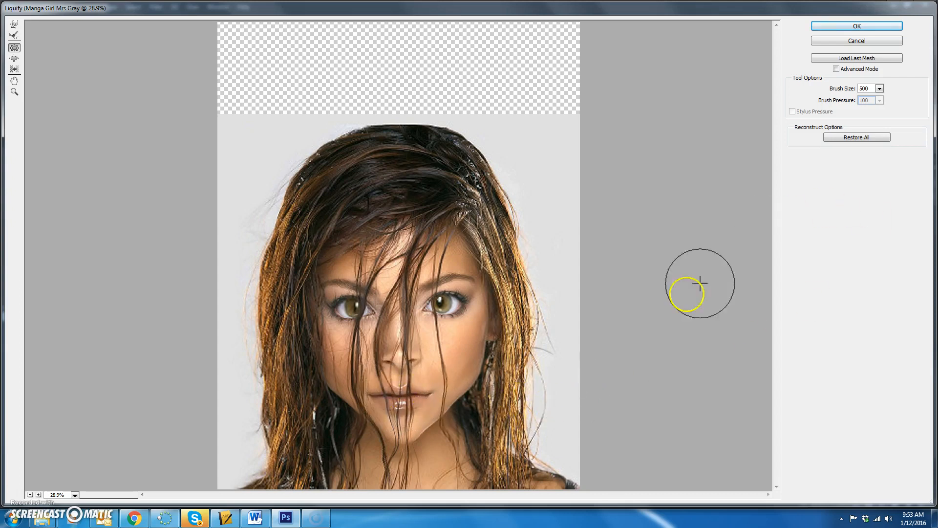
{"action": "left_click", "coordinate": [14, 25]}
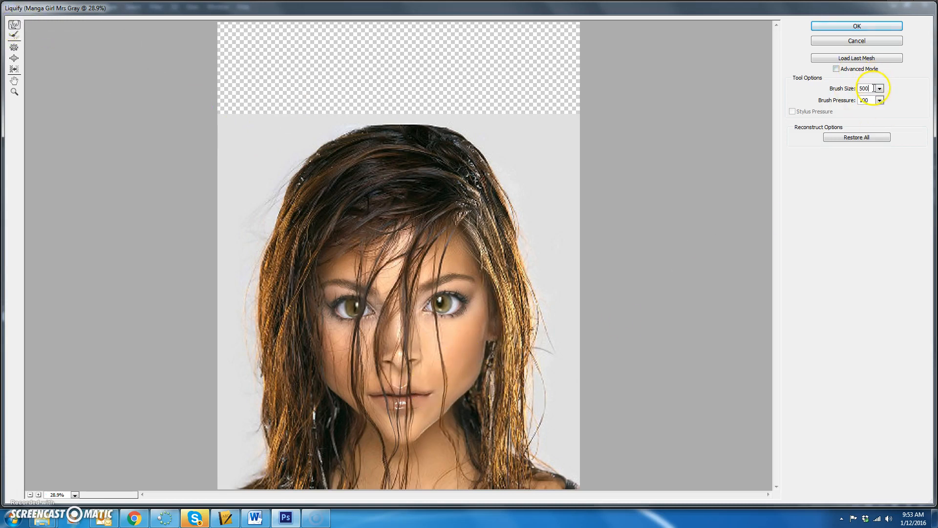
{"action": "type", "text": "2"}
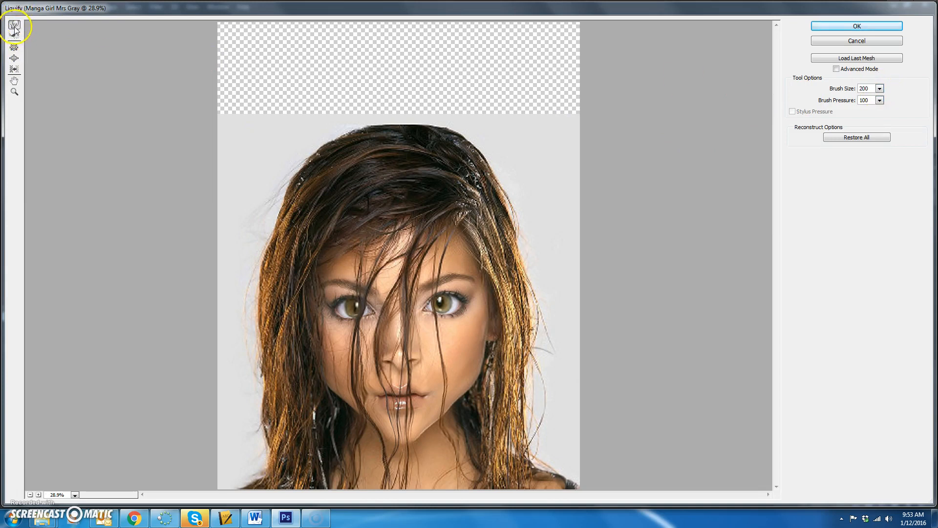
- Push the hair outward and upward around the crown and forehead with Forward Warp at brush size 800, and apply the Liquify filter
{"action": "left_click", "coordinate": [14, 58]}
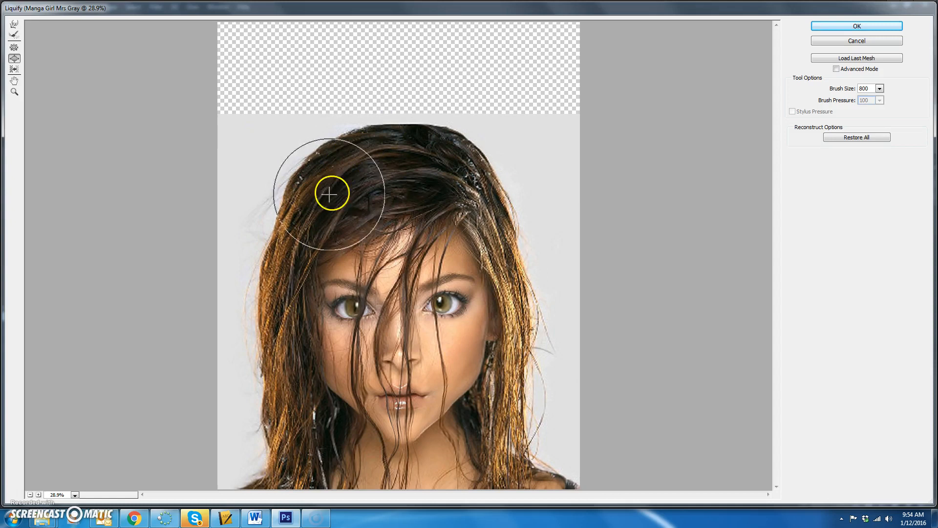
{"action": "left_click", "coordinate": [14, 24]}
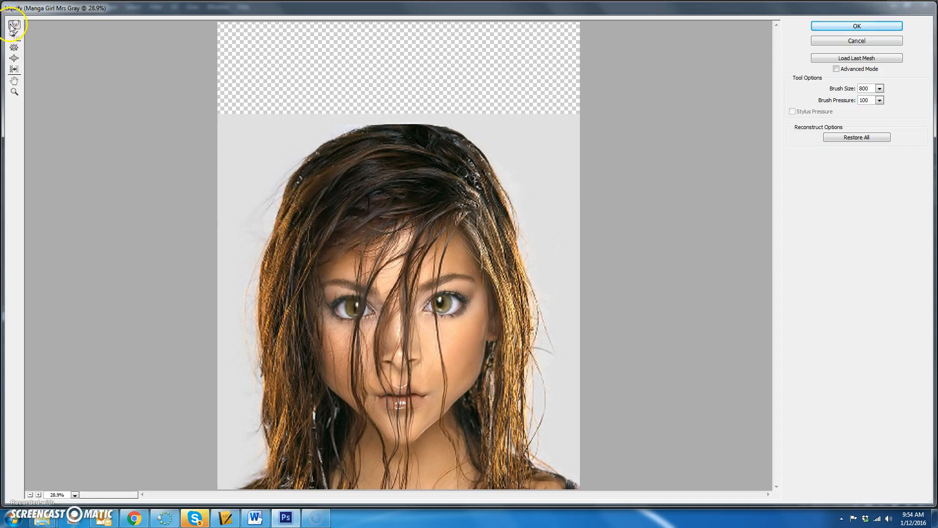
{"action": "mouse_move", "coordinate": [301, 206]}
{"action": "left_mouse_down"}
{"action": "mouse_move", "coordinate": [291, 201]}
{"action": "mouse_move", "coordinate": [289, 218]}
{"action": "mouse_move", "coordinate": [279, 218]}
{"action": "mouse_move", "coordinate": [295, 173]}
{"action": "mouse_move", "coordinate": [322, 157]}
{"action": "left_mouse_up"}
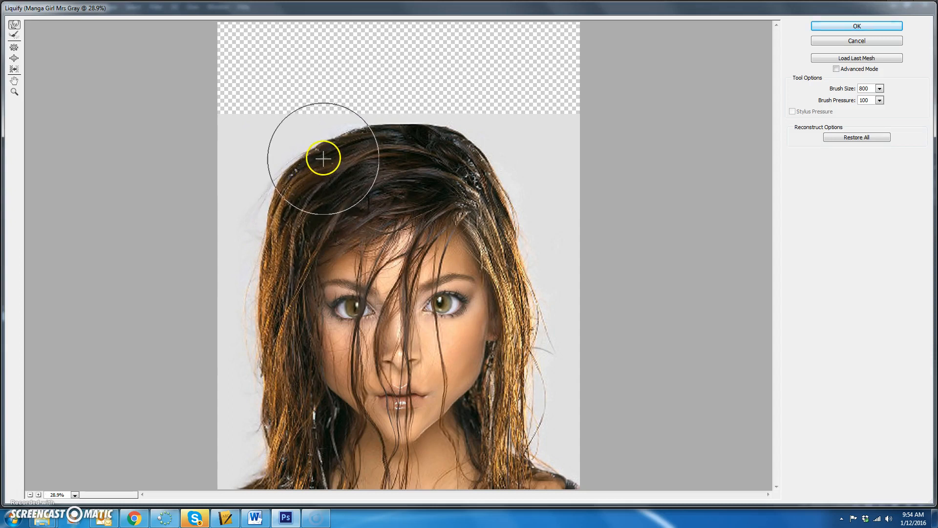
{"action": "mouse_move", "coordinate": [497, 217]}
{"action": "left_mouse_down"}
{"action": "mouse_move", "coordinate": [505, 214]}
{"action": "mouse_move", "coordinate": [514, 244]}
{"action": "left_mouse_up"}
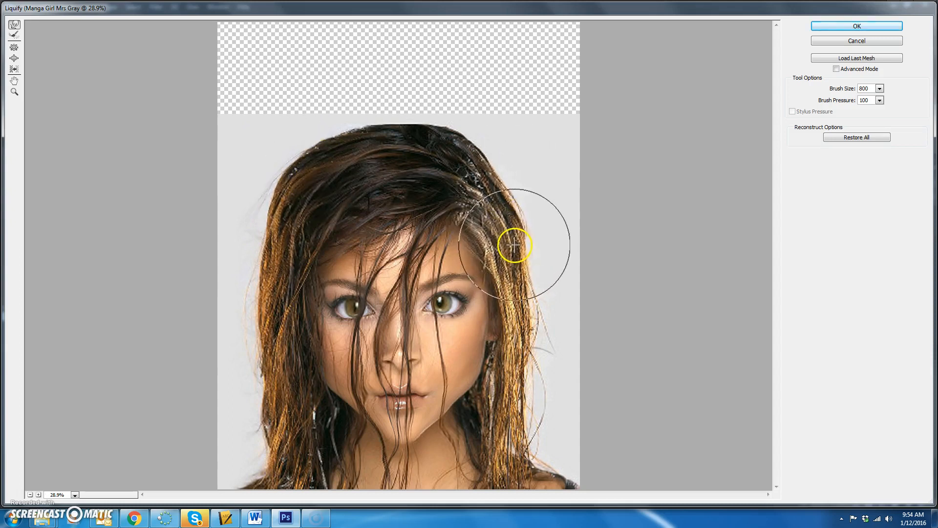
{"action": "mouse_move", "coordinate": [484, 199]}
{"action": "left_mouse_down"}
{"action": "mouse_move", "coordinate": [488, 186]}
{"action": "mouse_move", "coordinate": [468, 159]}
{"action": "left_mouse_up"}
{"action": "mouse_move", "coordinate": [429, 230]}
{"action": "left_mouse_down"}
{"action": "mouse_move", "coordinate": [437, 222]}
{"action": "mouse_move", "coordinate": [410, 218]}
{"action": "mouse_move", "coordinate": [361, 236]}
{"action": "mouse_move", "coordinate": [352, 230]}
{"action": "mouse_move", "coordinate": [327, 247]}
{"action": "left_mouse_up"}
{"action": "mouse_move", "coordinate": [434, 234]}
{"action": "left_mouse_down"}
{"action": "mouse_move", "coordinate": [388, 211]}
{"action": "mouse_move", "coordinate": [356, 157]}
{"action": "left_mouse_up"}
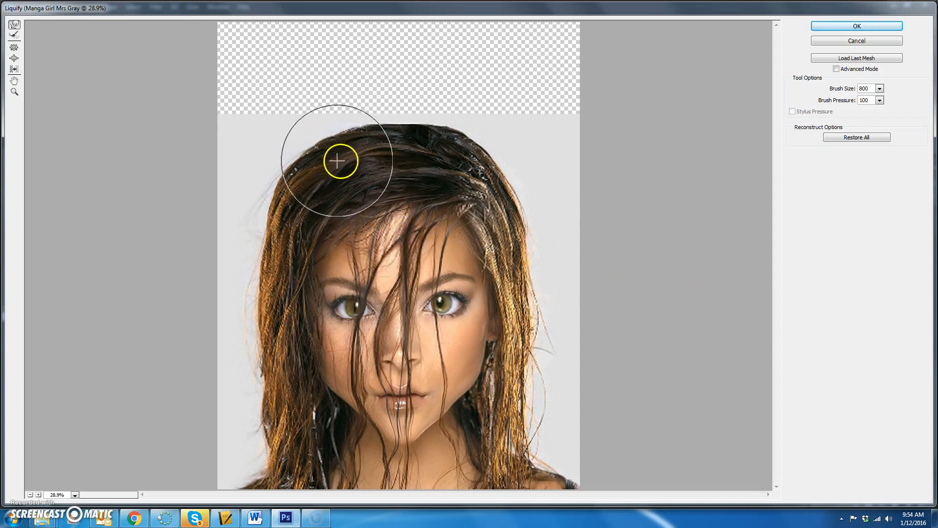
{"action": "left_click", "coordinate": [886, 29]}
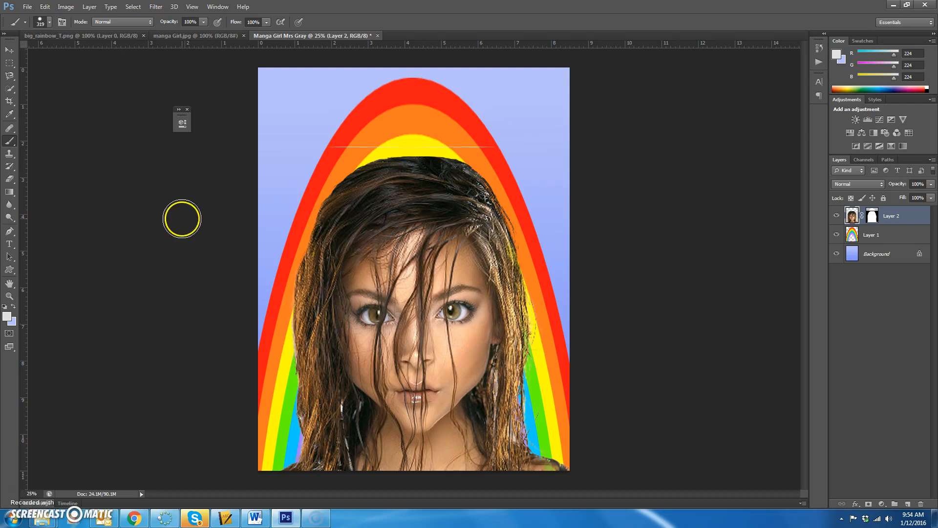
- Paint black on the portrait's layer mask just above the hair to hide the thin line across the rainbow, undoing any stray strokes
{"action": "left_click_drag", "start_coordinate": [513, 133], "coordinate": [448, 136]}
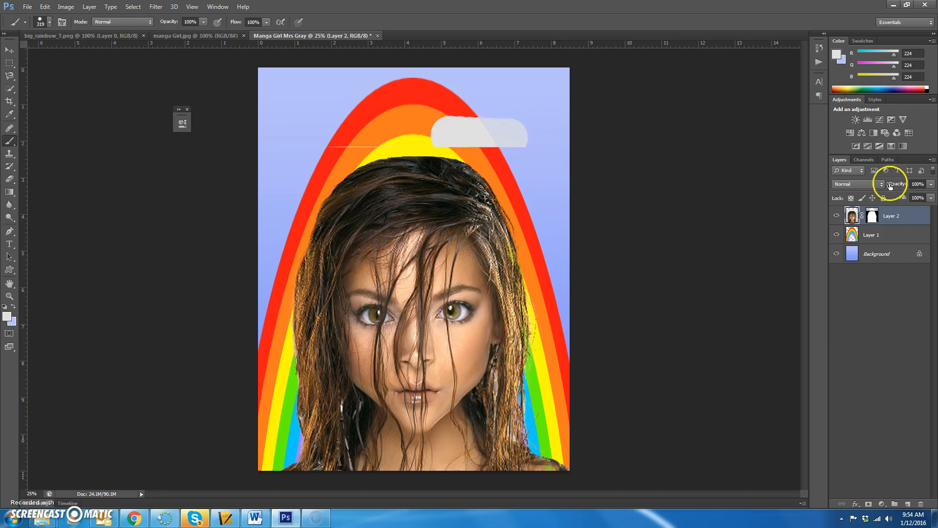
{"action": "left_click", "coordinate": [873, 215]}
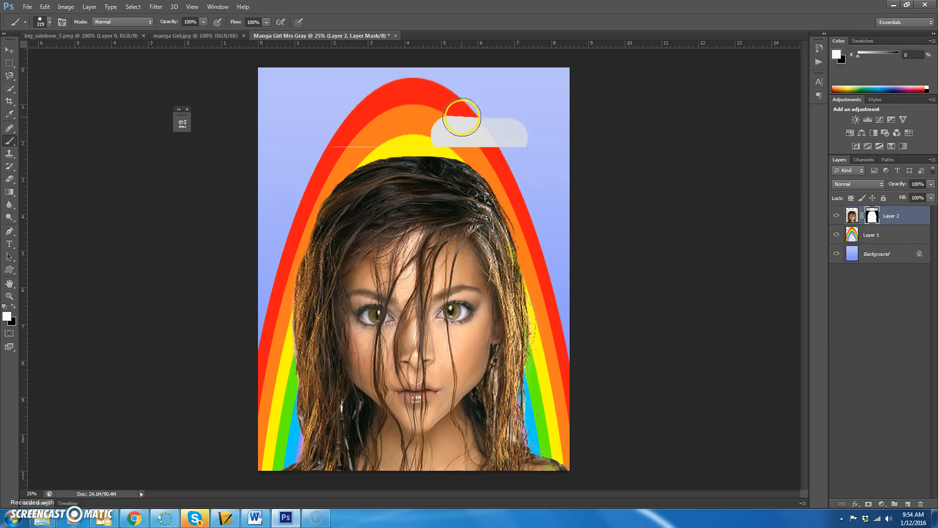
{"action": "key", "text": "ctrl+z"}
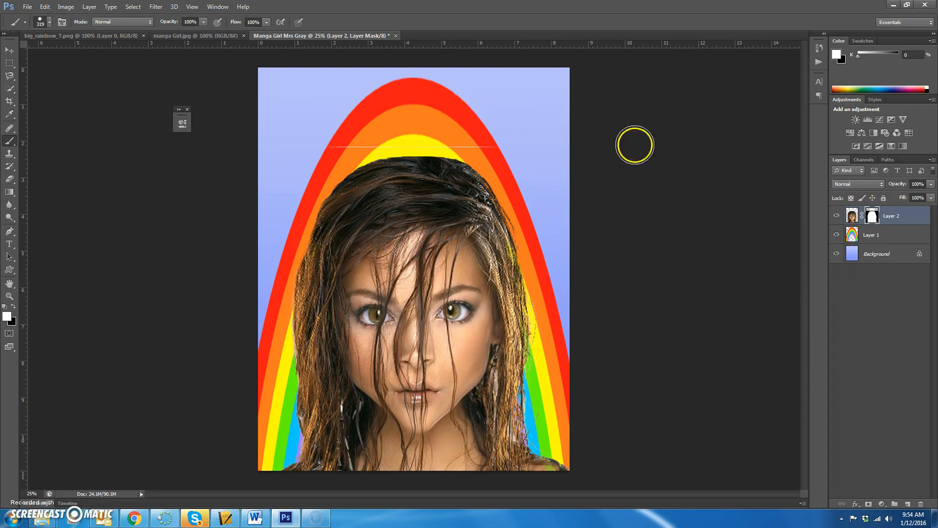
{"action": "left_click_drag", "start_coordinate": [543, 146], "coordinate": [493, 142]}
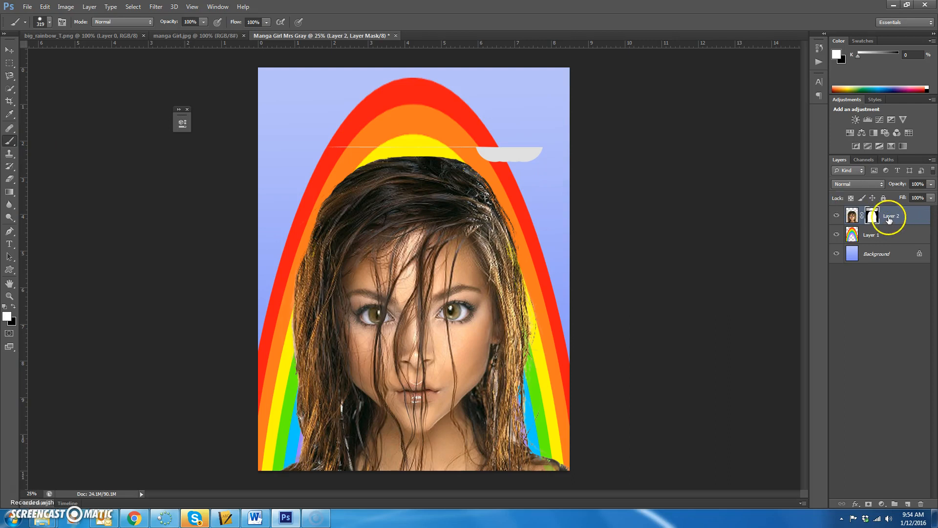
{"action": "key", "text": "ctrl+z"}
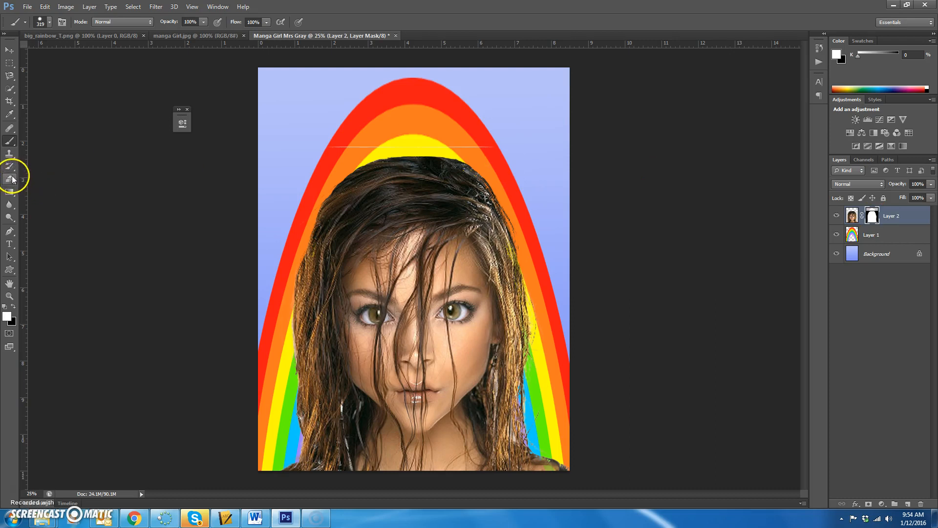
{"action": "left_click", "coordinate": [13, 307]}
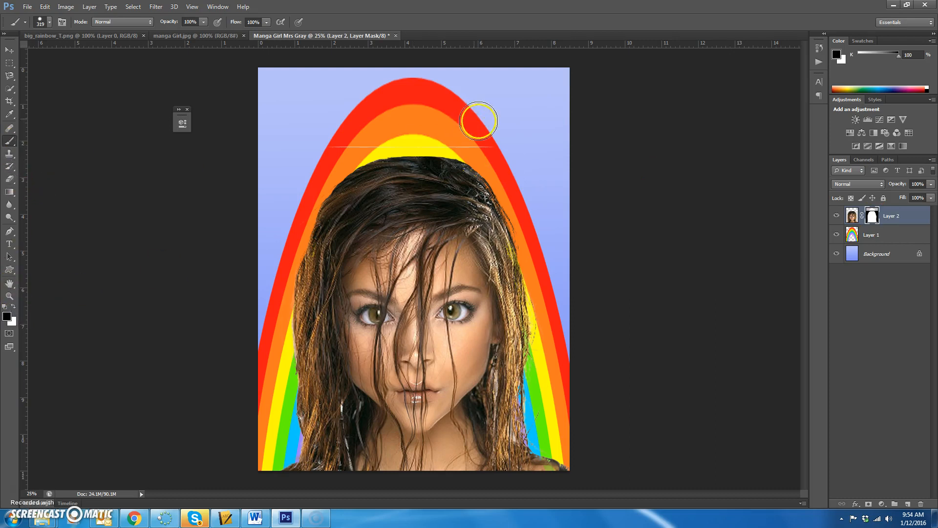
{"action": "left_click_drag", "start_coordinate": [425, 137], "coordinate": [331, 136]}
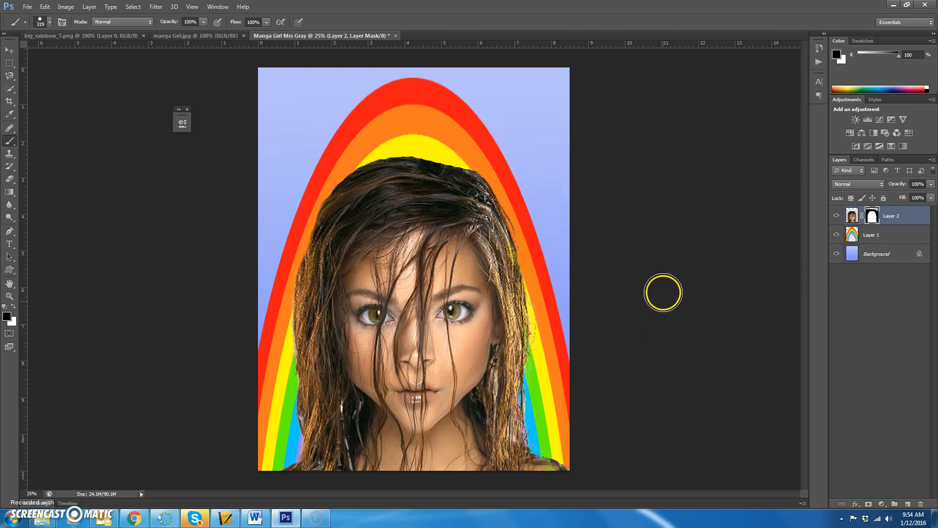
- Bring up the file commands for the composition
{"action": "left_click", "coordinate": [27, 7]}
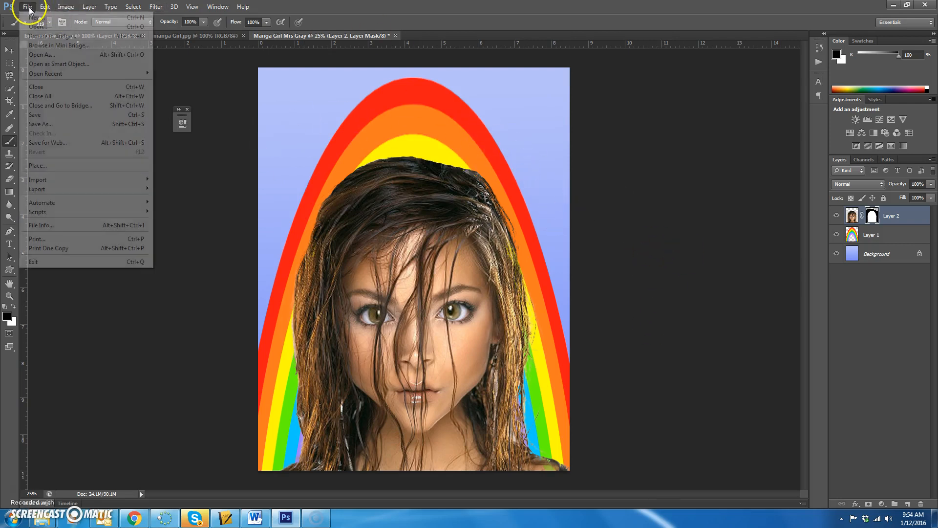